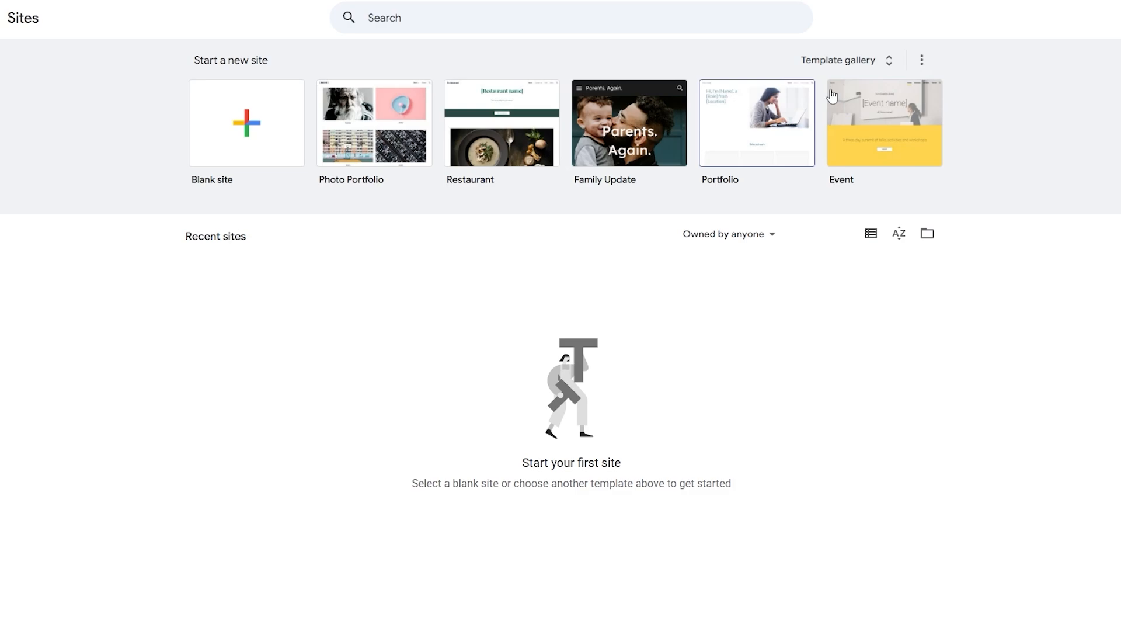
Browse the full template gallery and start a new site from the Portfolio template
left_click(847, 60)
scroll(688, 249, "down", 6)
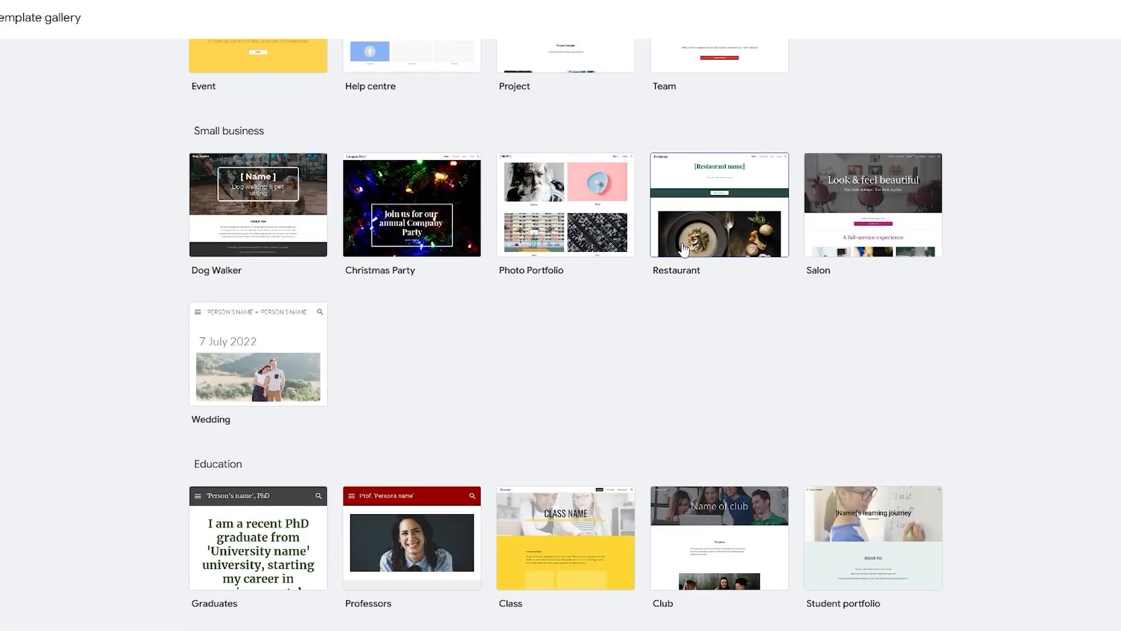
scroll(684, 250, "up", 7)
scroll(681, 248, "down", 5)
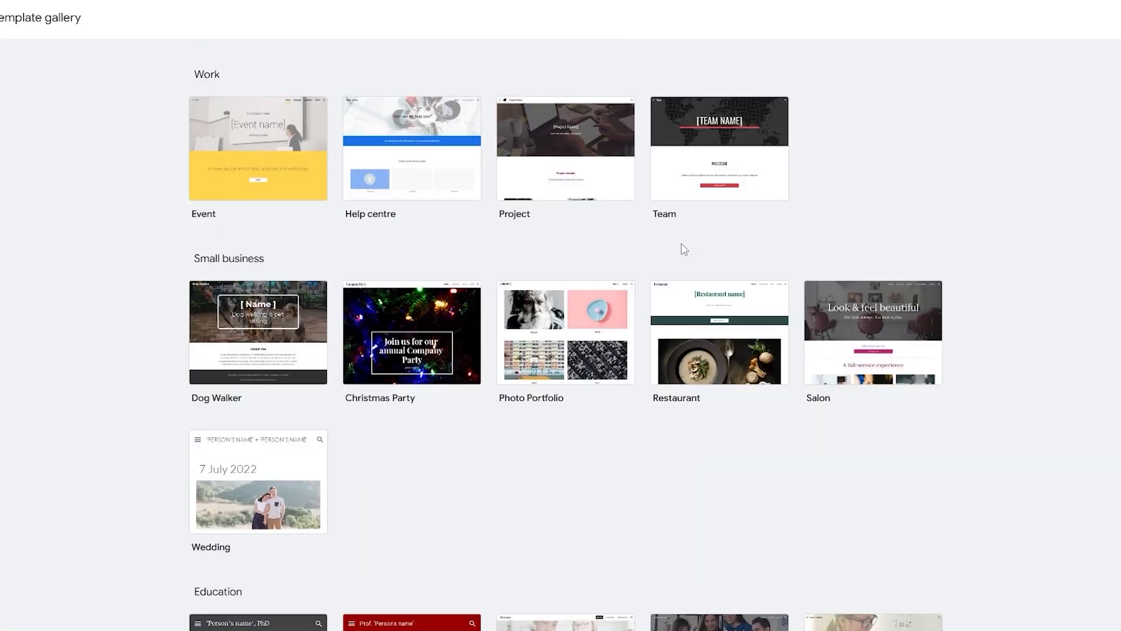
scroll(682, 247, "up", 1)
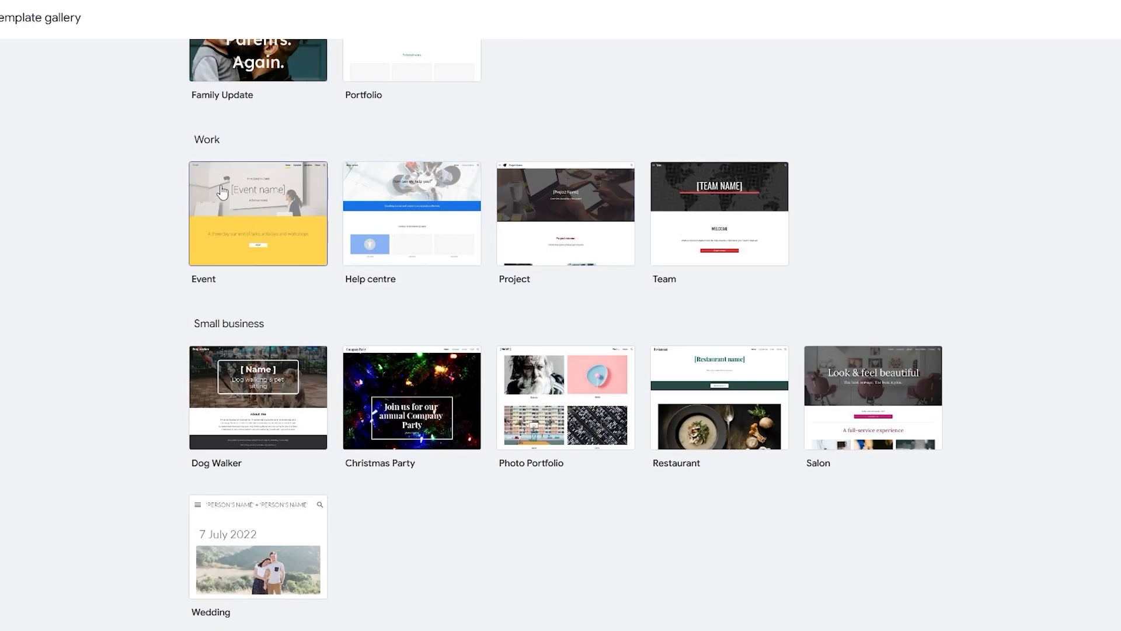
scroll(438, 260, "down", 1)
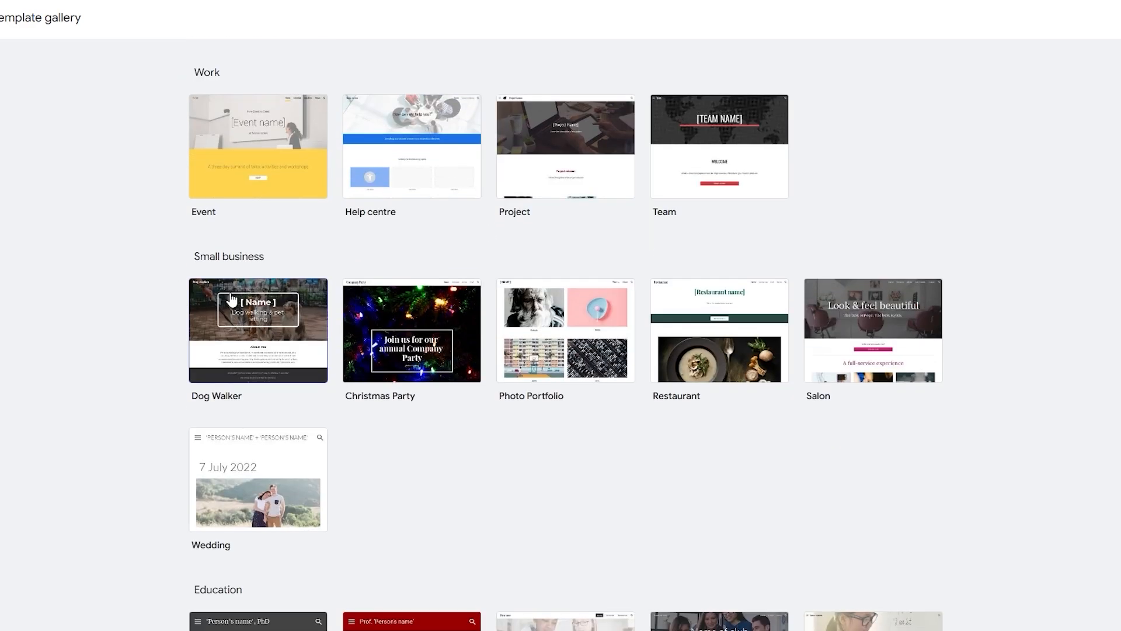
scroll(409, 374, "down", 2)
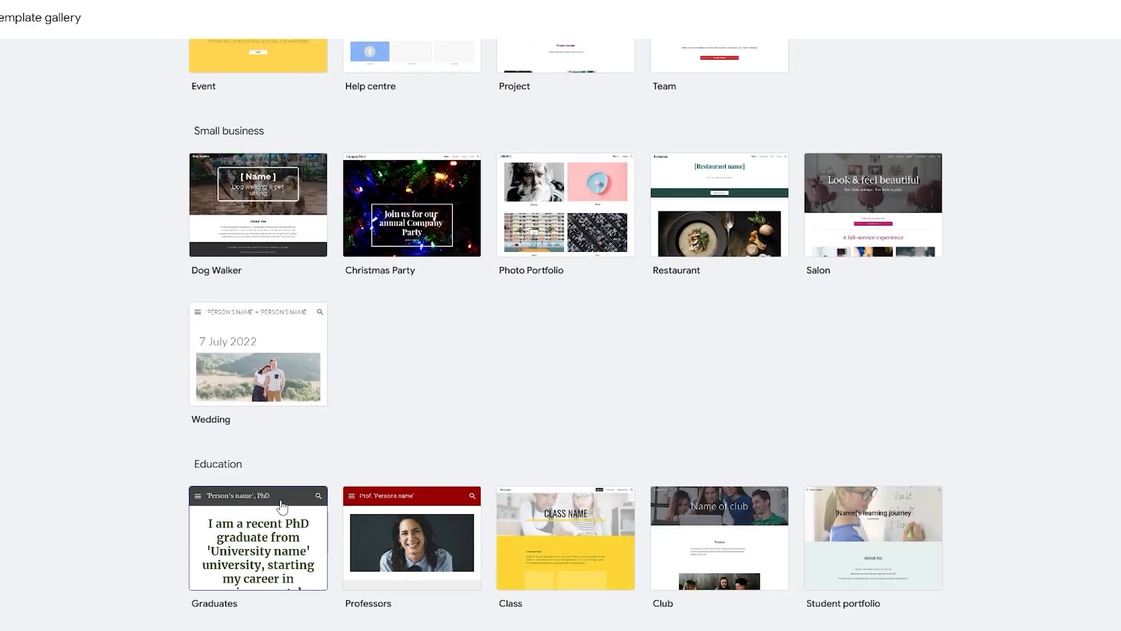
scroll(444, 310, "up", 8)
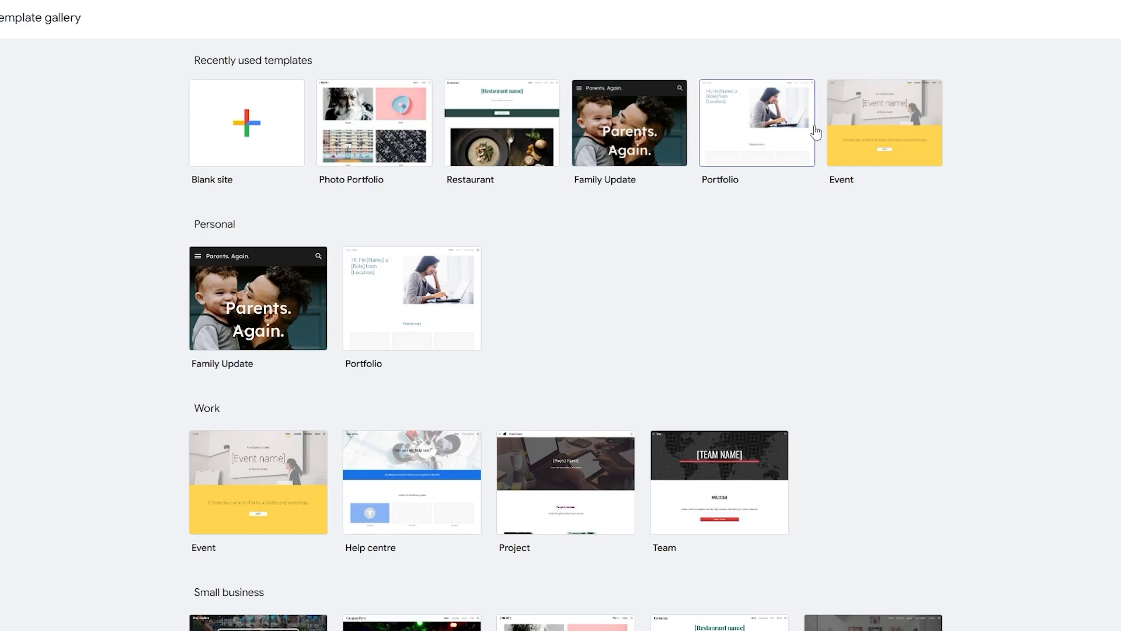
left_click(771, 157)
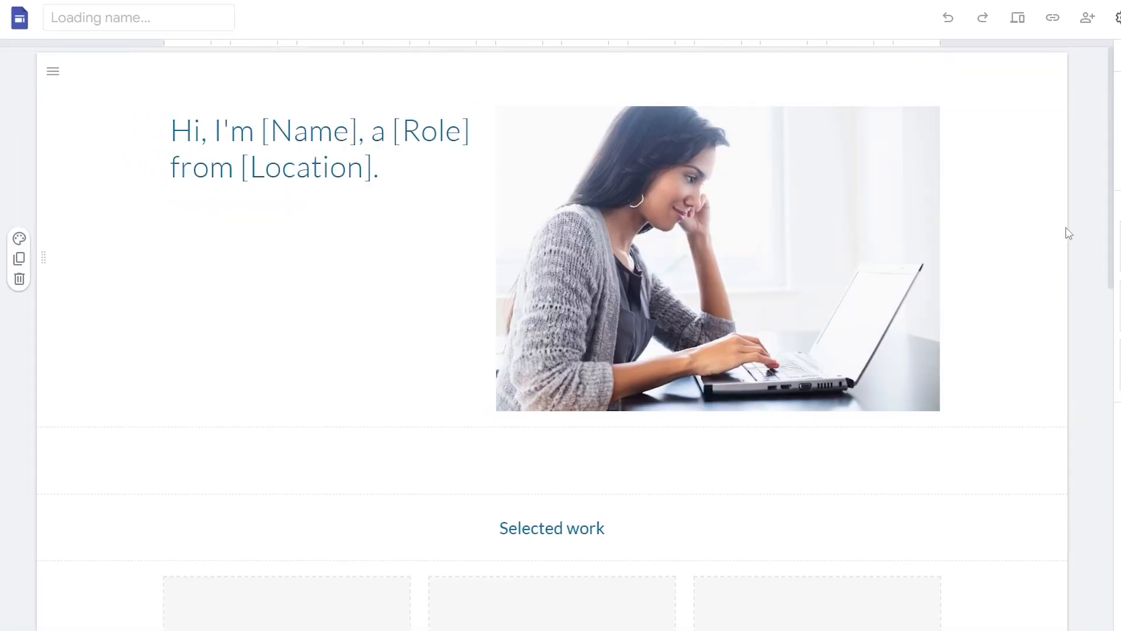
Look over the template's home page, its page list, the available themes and the insertable elements
scroll(609, 310, "down", 10)
scroll(609, 313, "up", 10)
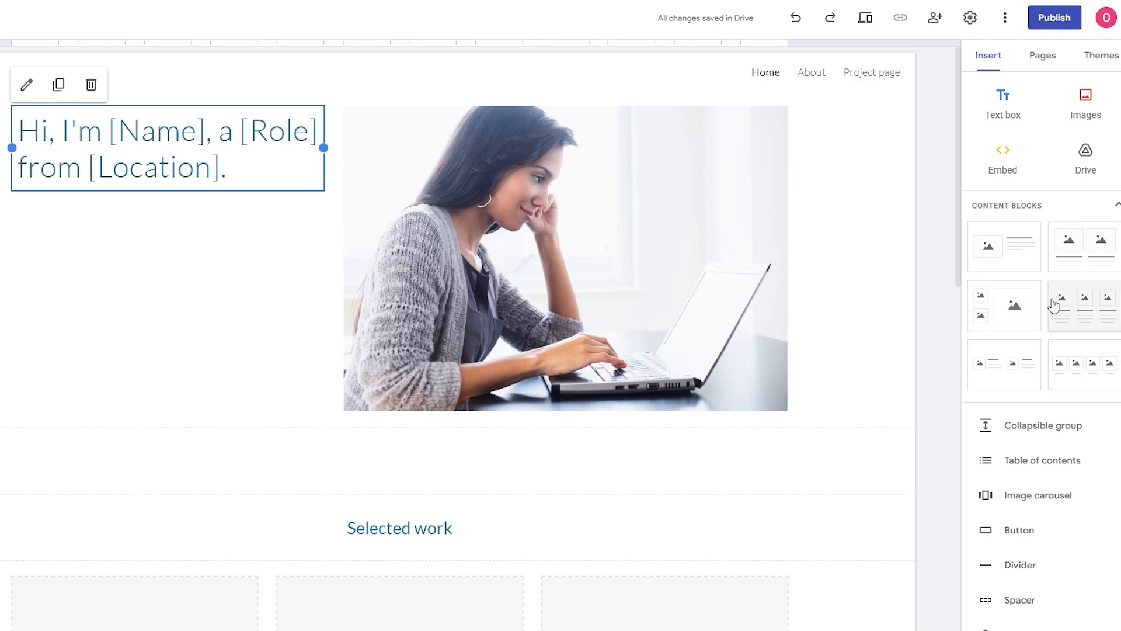
scroll(1054, 305, "down", 8)
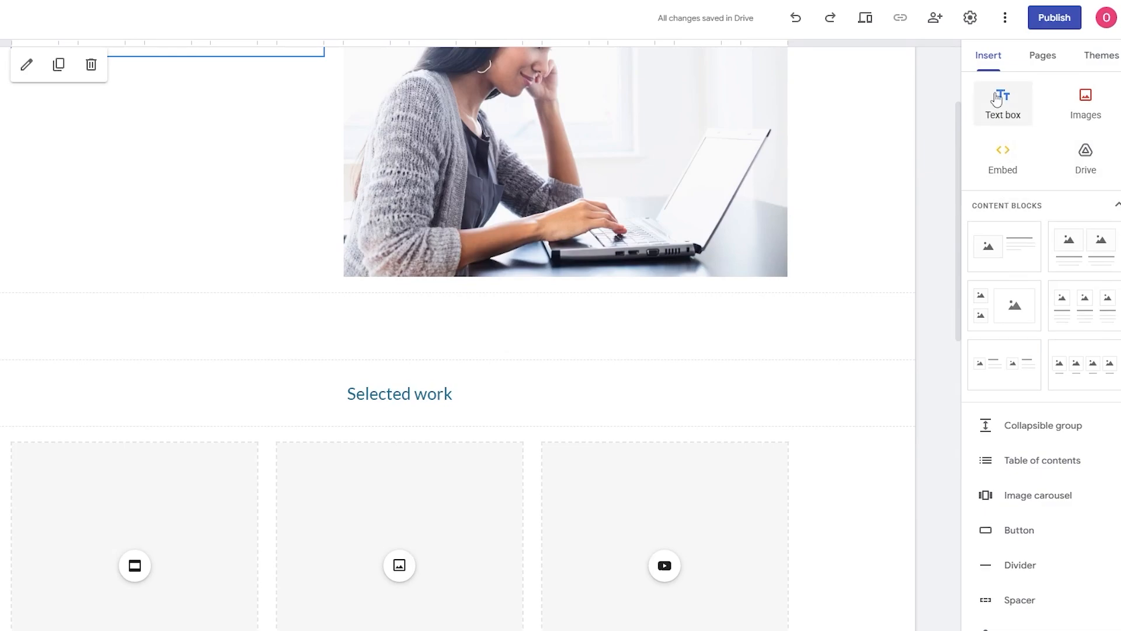
left_click(1037, 67)
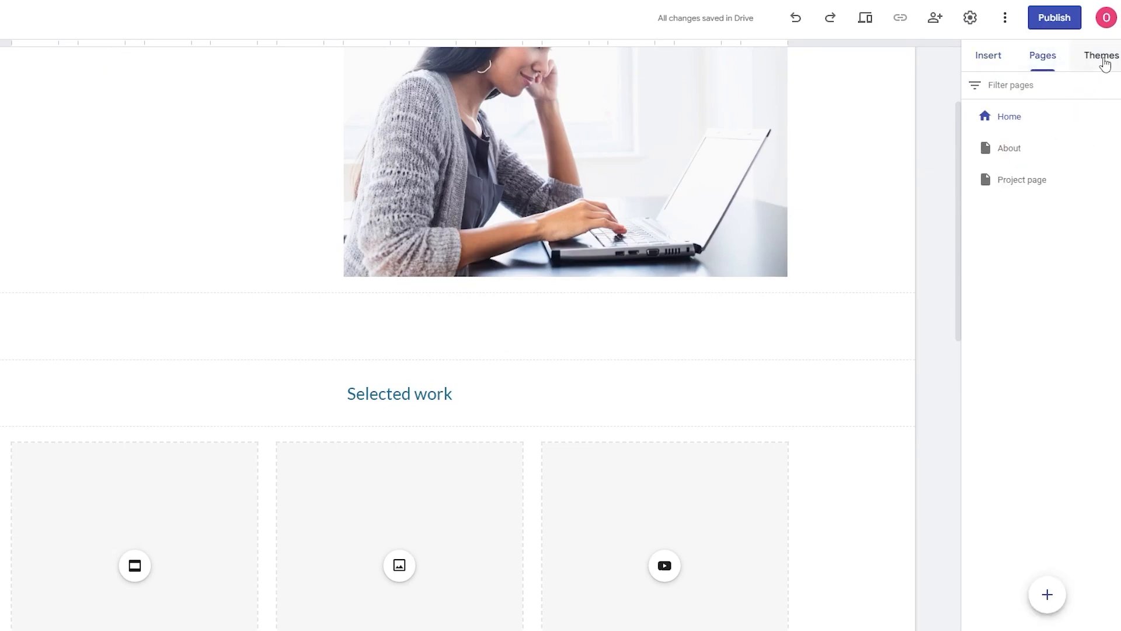
left_click(1105, 63)
scroll(1035, 278, "down", 3)
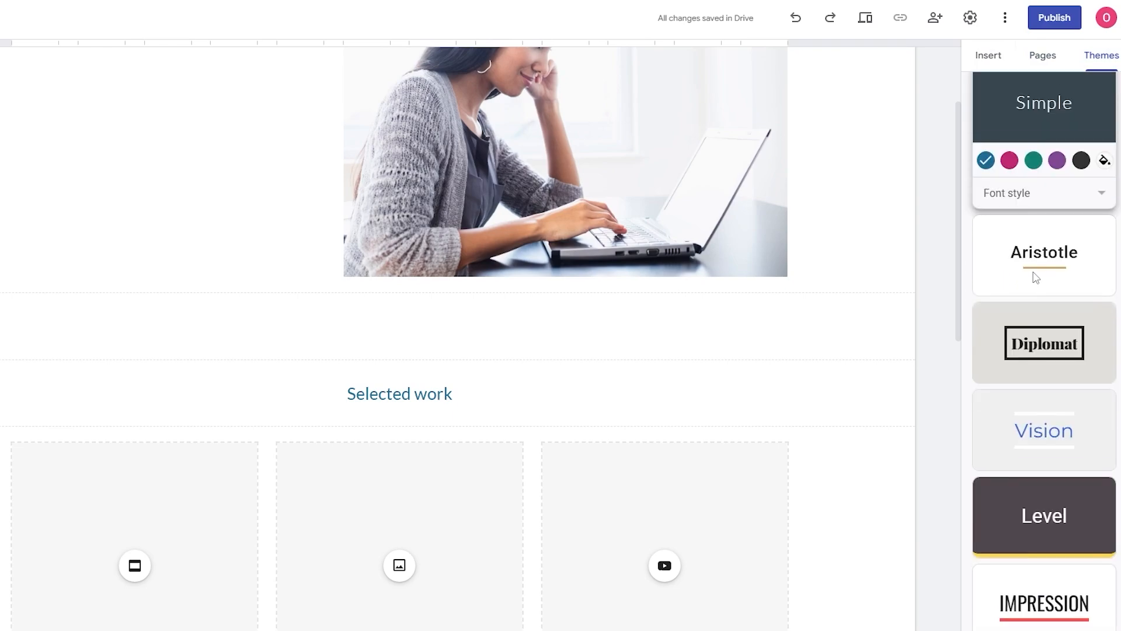
scroll(1040, 360, "up", 3)
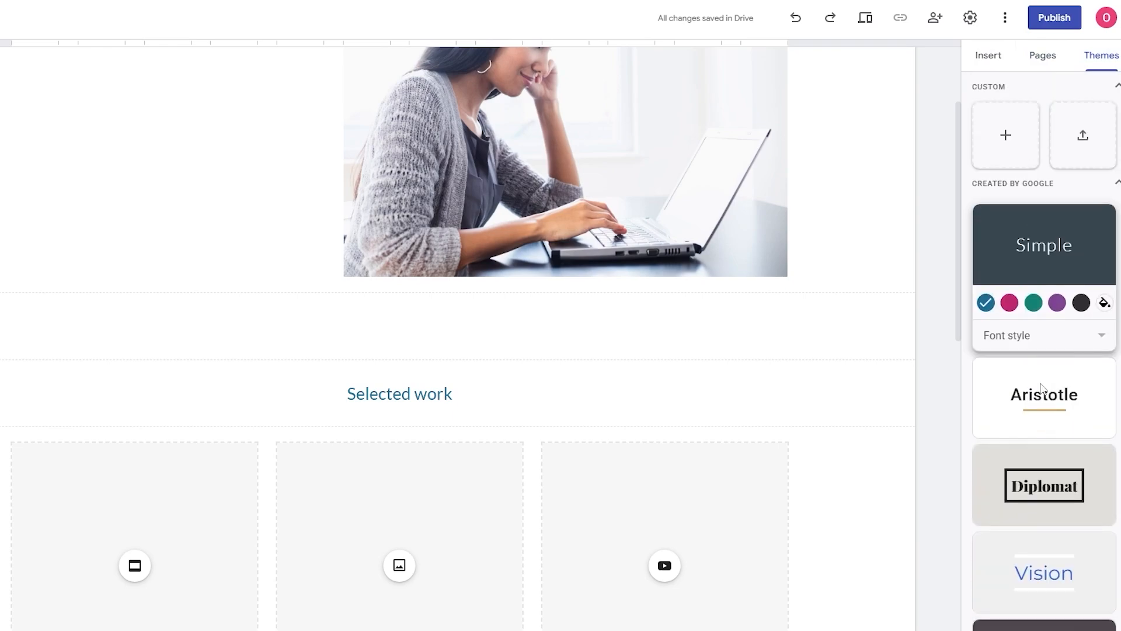
scroll(1043, 308, "down", 3)
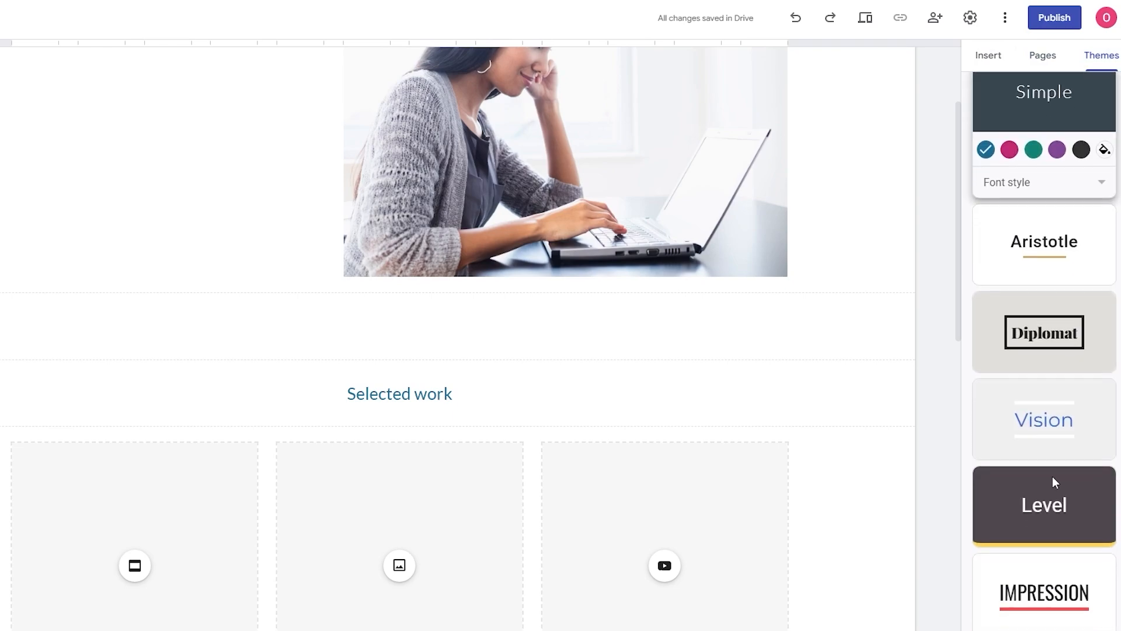
left_click(987, 63)
scroll(1015, 253, "down", 5)
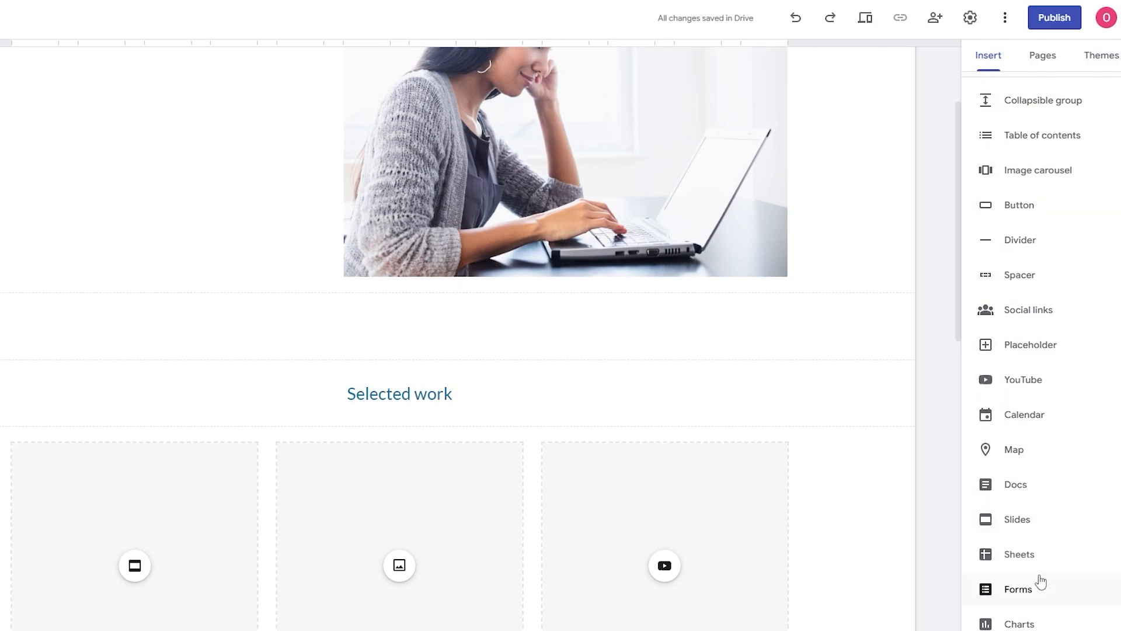
scroll(1046, 468, "up", 5)
scroll(709, 383, "up", 3)
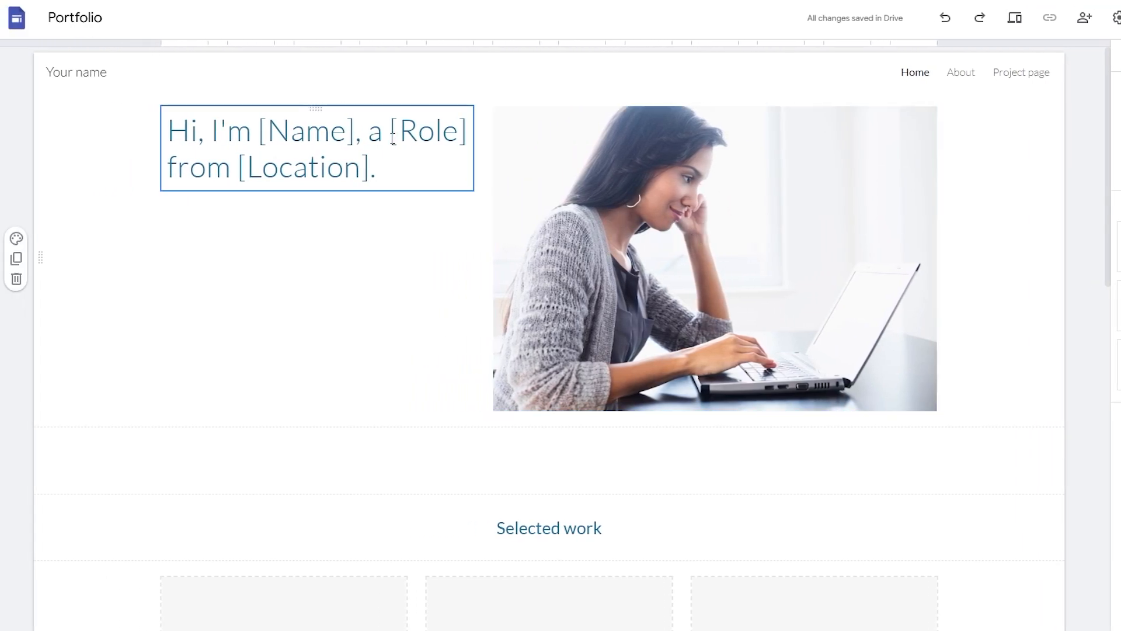
Examine the home page's role and location placeholders, the Selected work blocks and the contact line at the end
left_click_drag(281, 135, 458, 124)
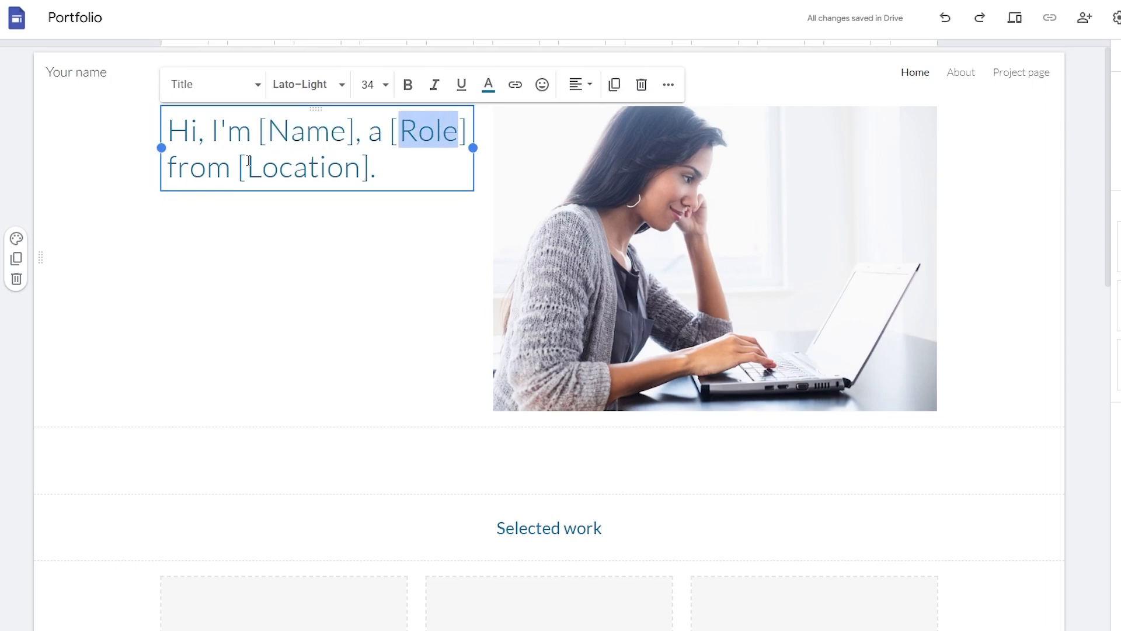
left_click_drag(248, 160, 404, 160)
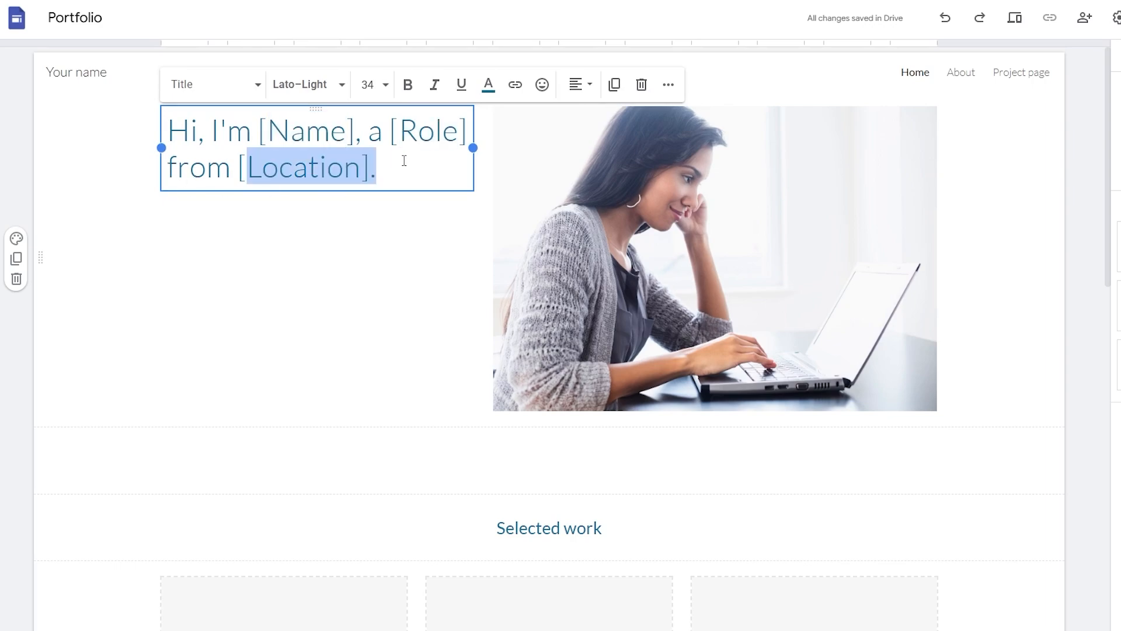
left_click(346, 326)
scroll(344, 298, "down", 5)
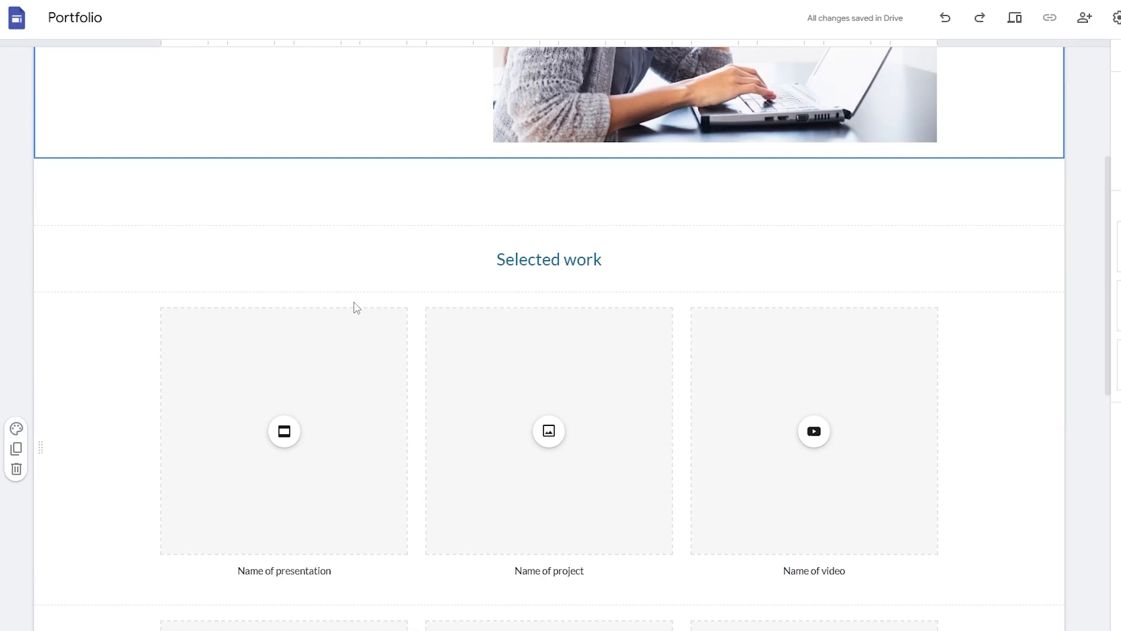
scroll(356, 308, "down", 4)
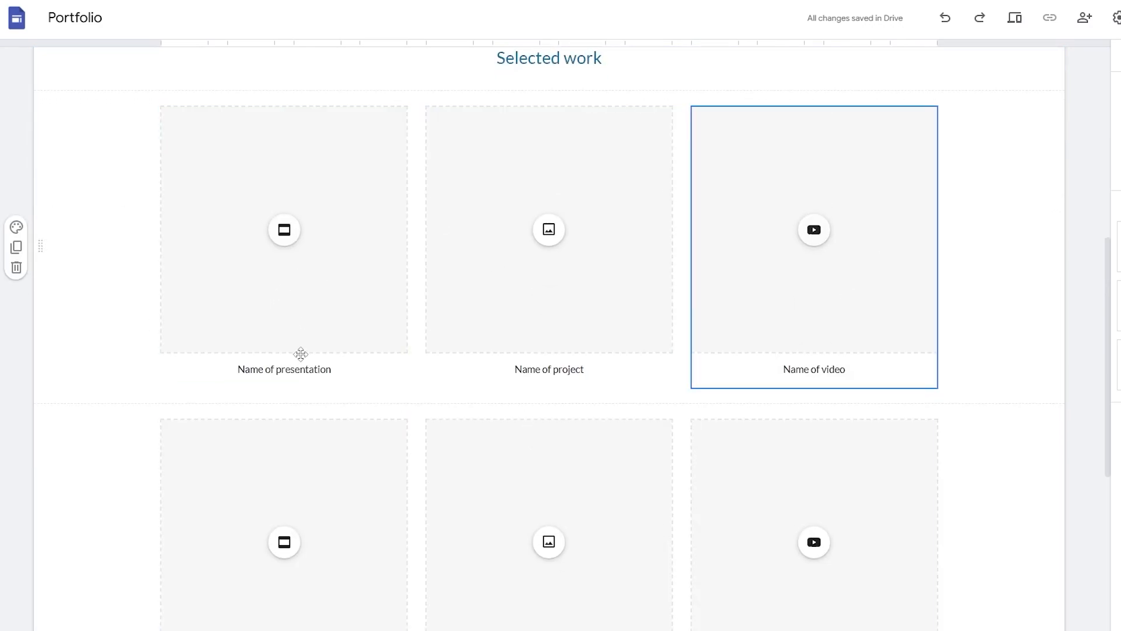
scroll(463, 288, "down", 6)
scroll(334, 448, "up", 2)
scroll(320, 157, "up", 1)
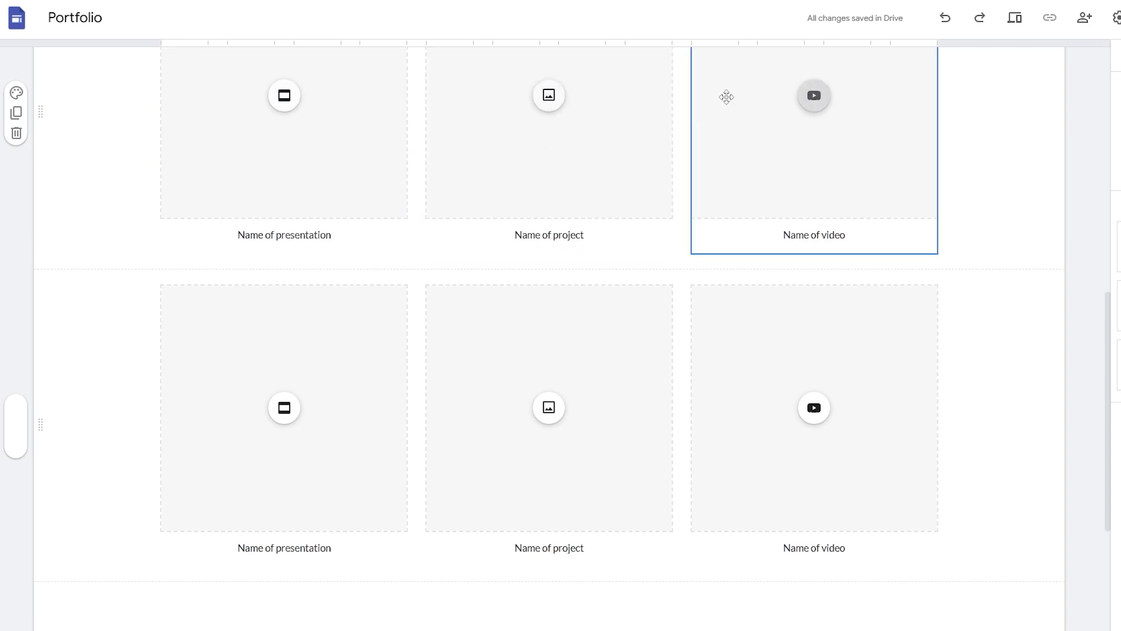
scroll(759, 487, "down", 4)
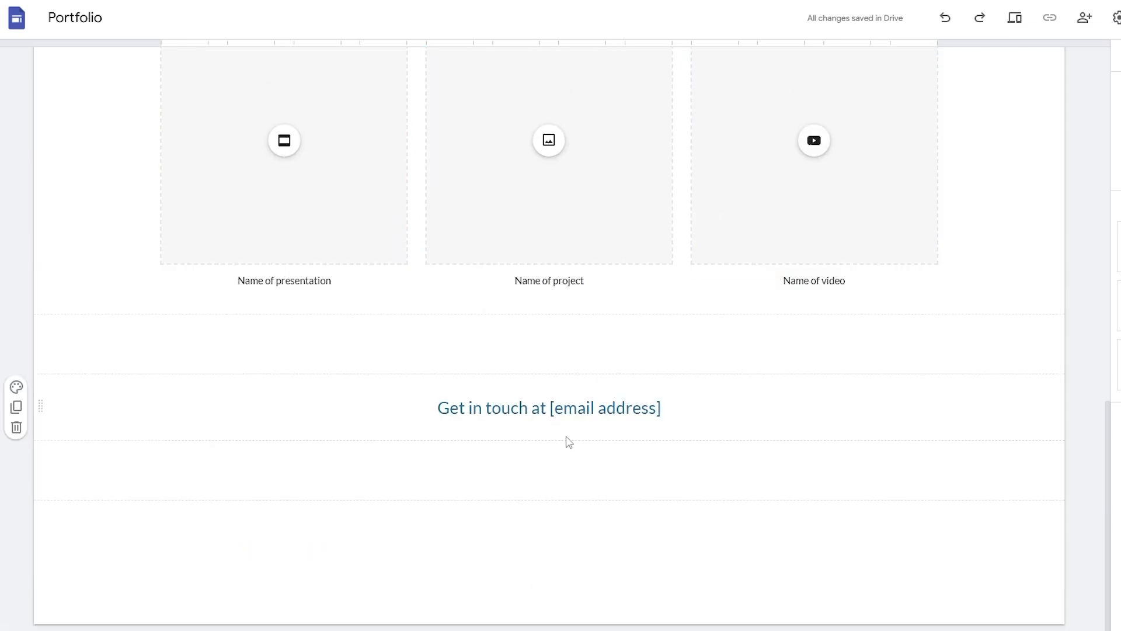
scroll(566, 441, "up", 12)
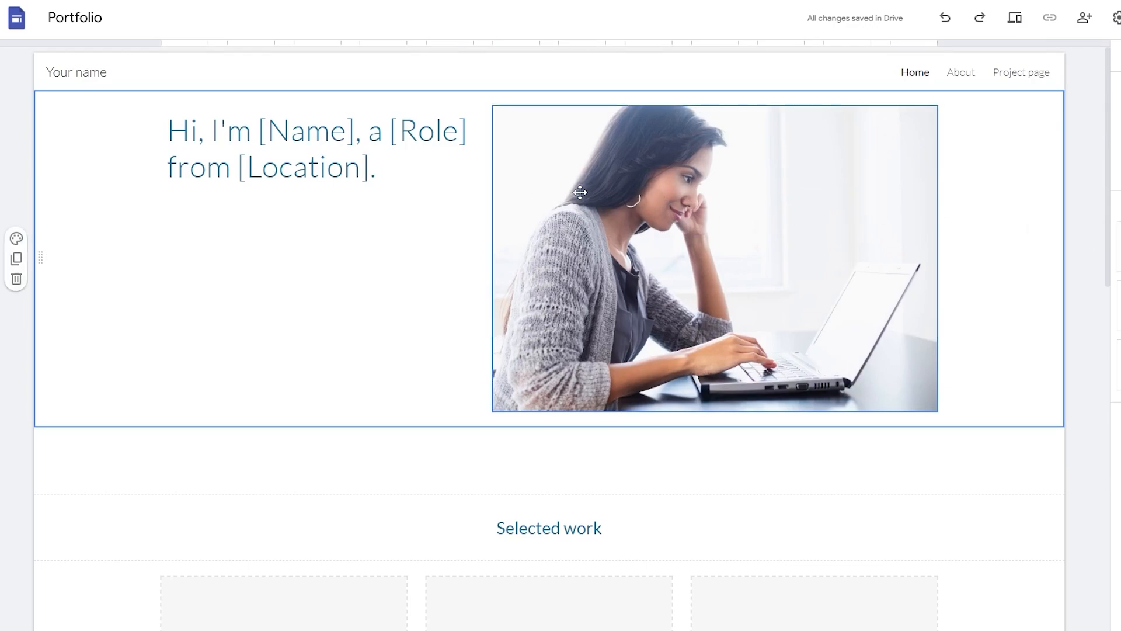
Look through the content blocks and the other elements that can be inserted, such as Divider, Calendar and Map
scroll(528, 206, "down", 7)
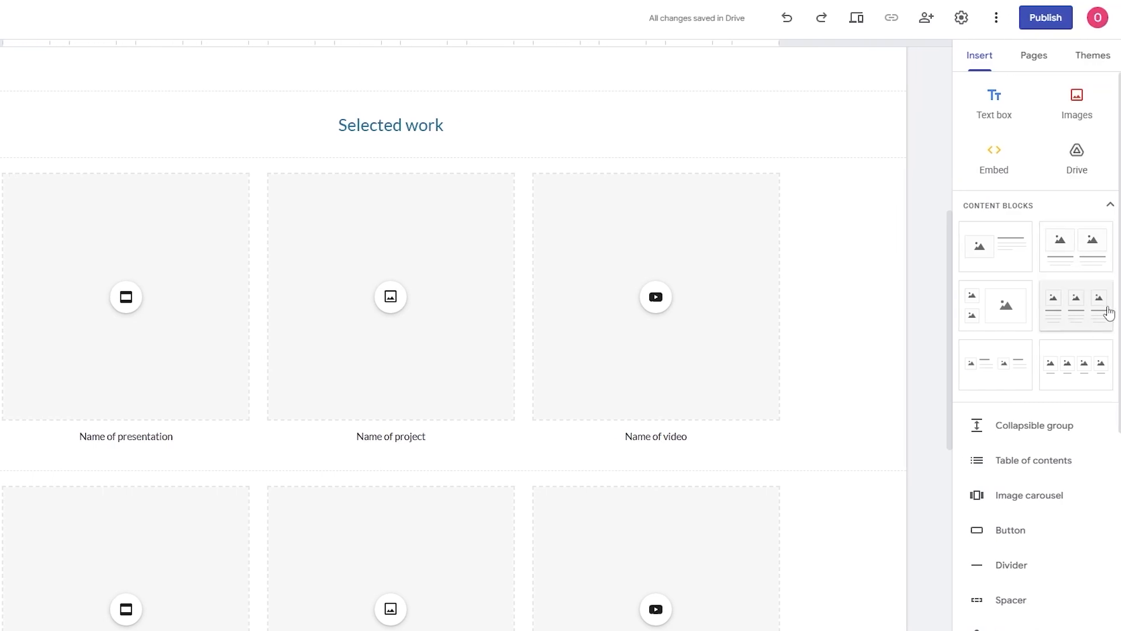
scroll(976, 429, "down", 3)
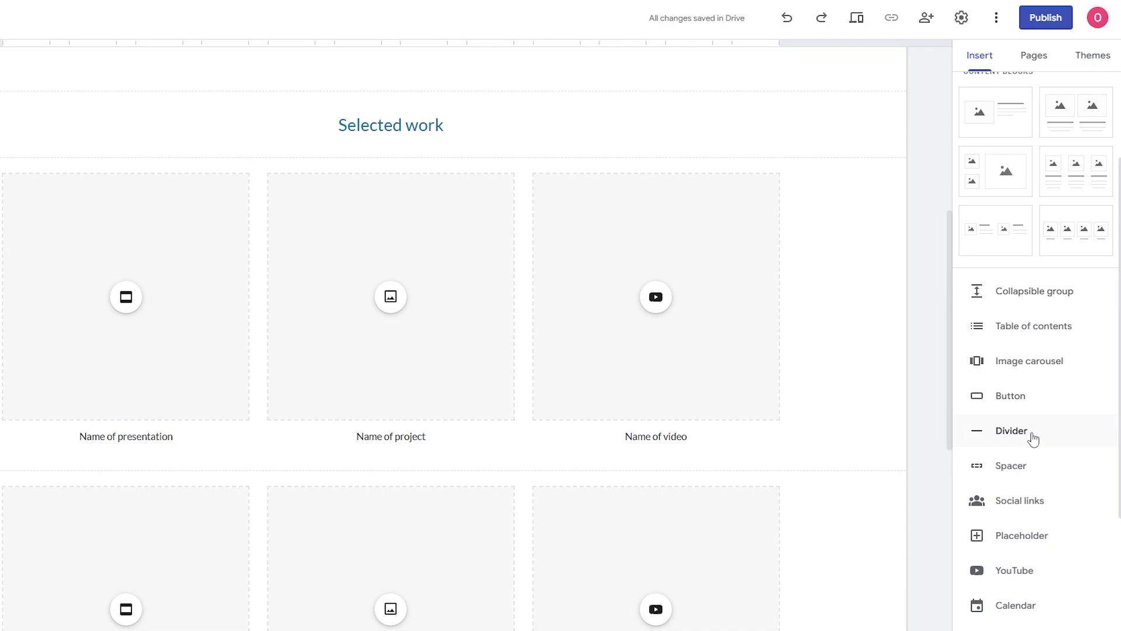
scroll(1027, 433, "down", 4)
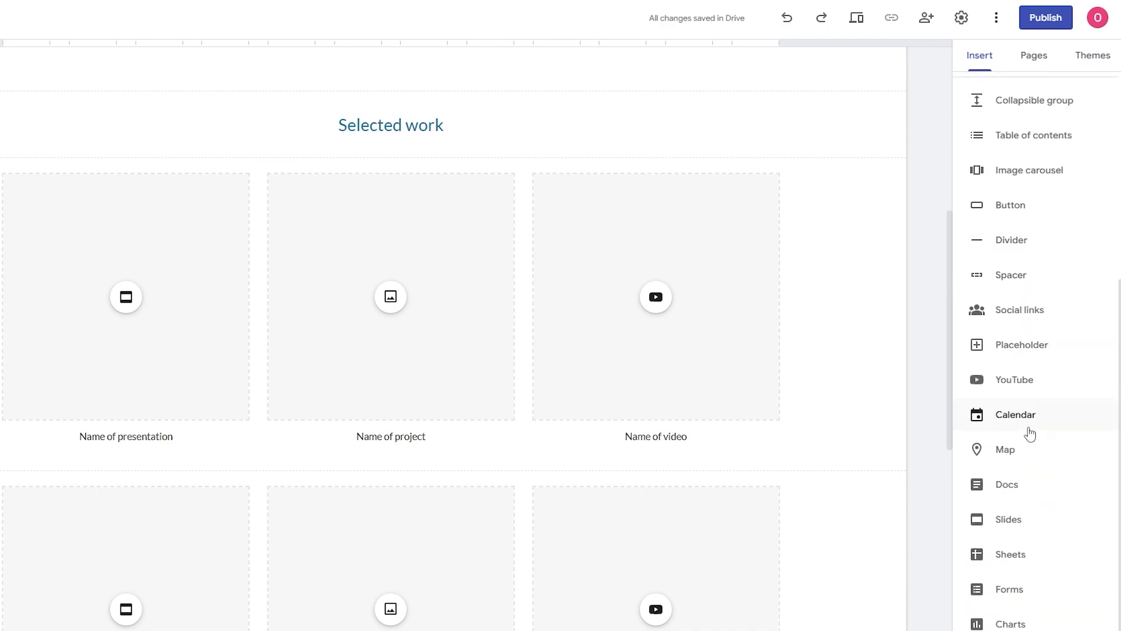
scroll(1026, 434, "up", 3)
scroll(428, 127, "up", 7)
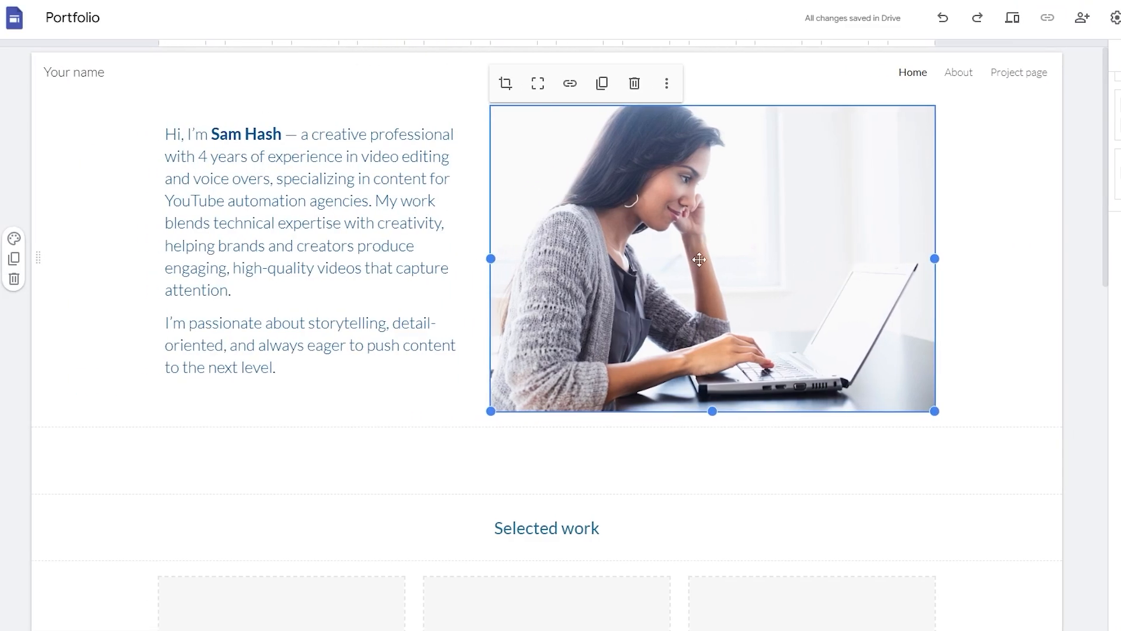
double_click(699, 259)
left_click(692, 83)
left_click(667, 85)
mouse_move(681, 125)
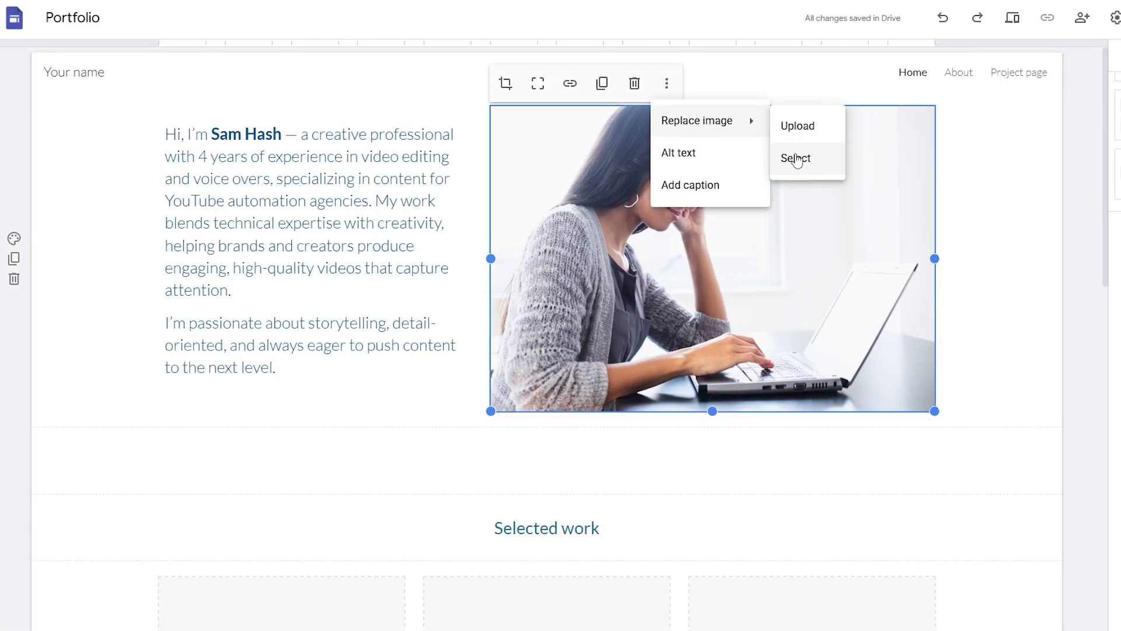
left_click(794, 158)
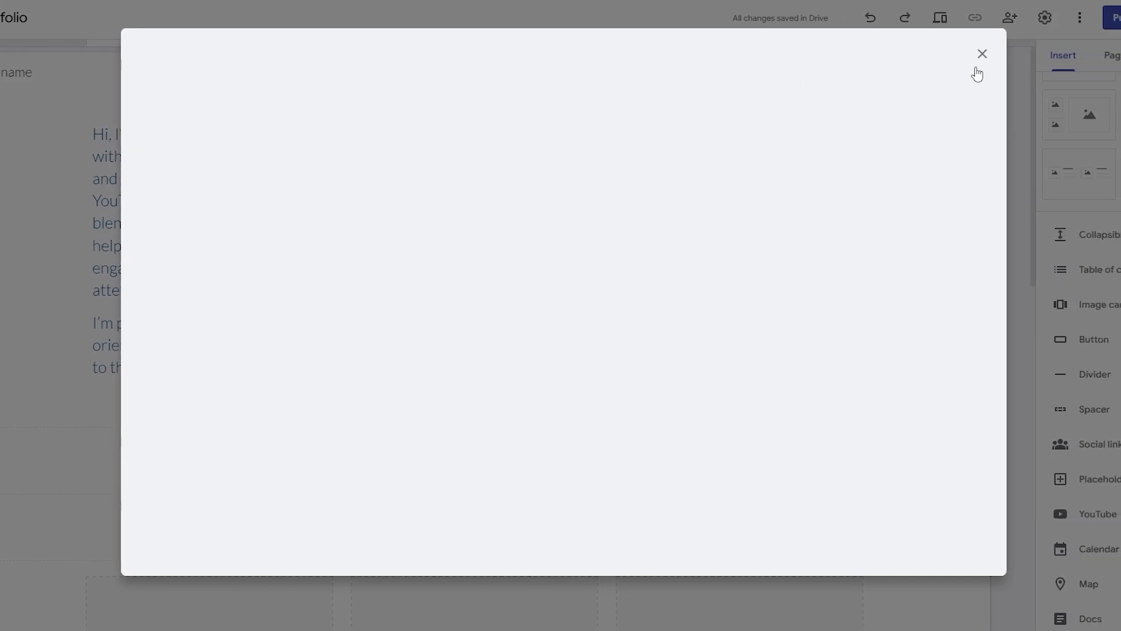
left_click(982, 53)
Replace the introduction section's image by uploading the Pexels photo from the Downloads folder
left_click(592, 83)
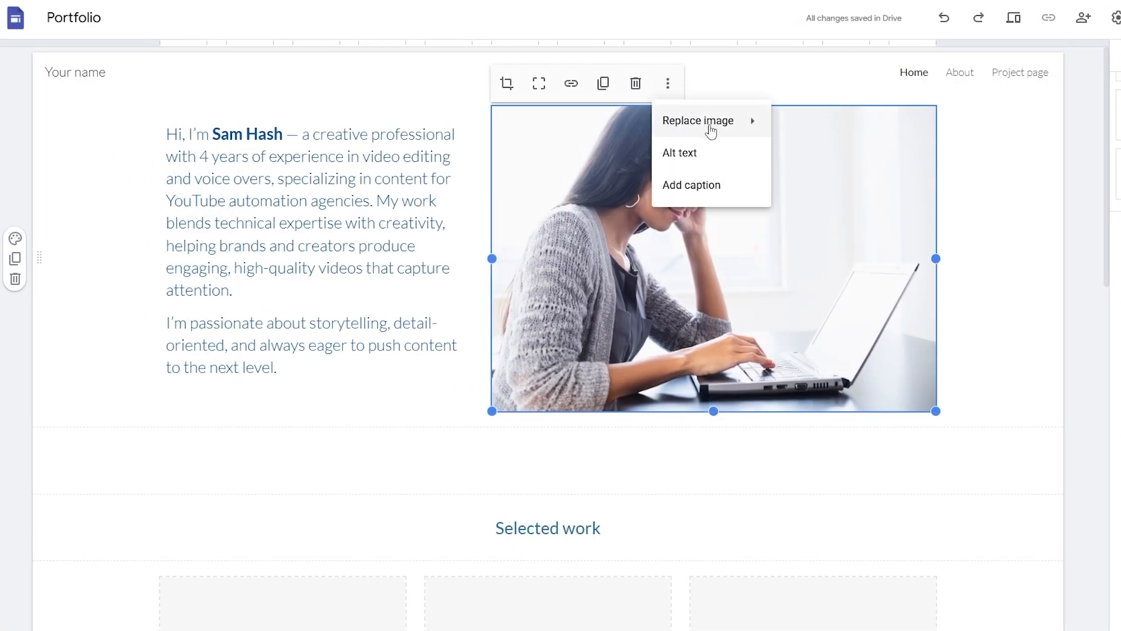
mouse_move(710, 131)
left_click(791, 128)
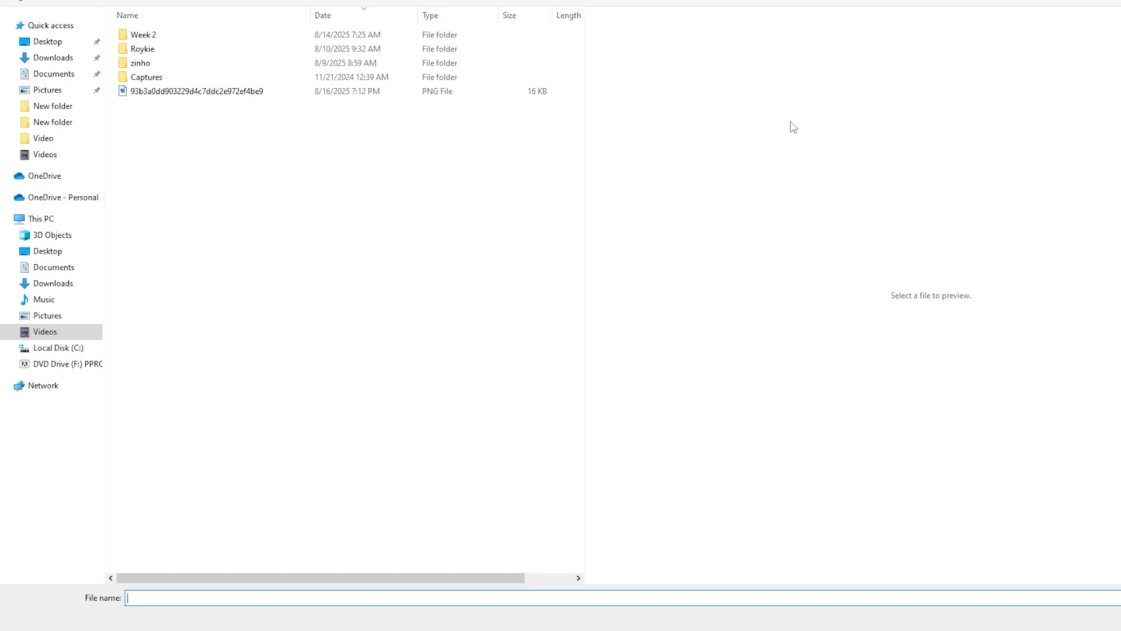
left_click(58, 58)
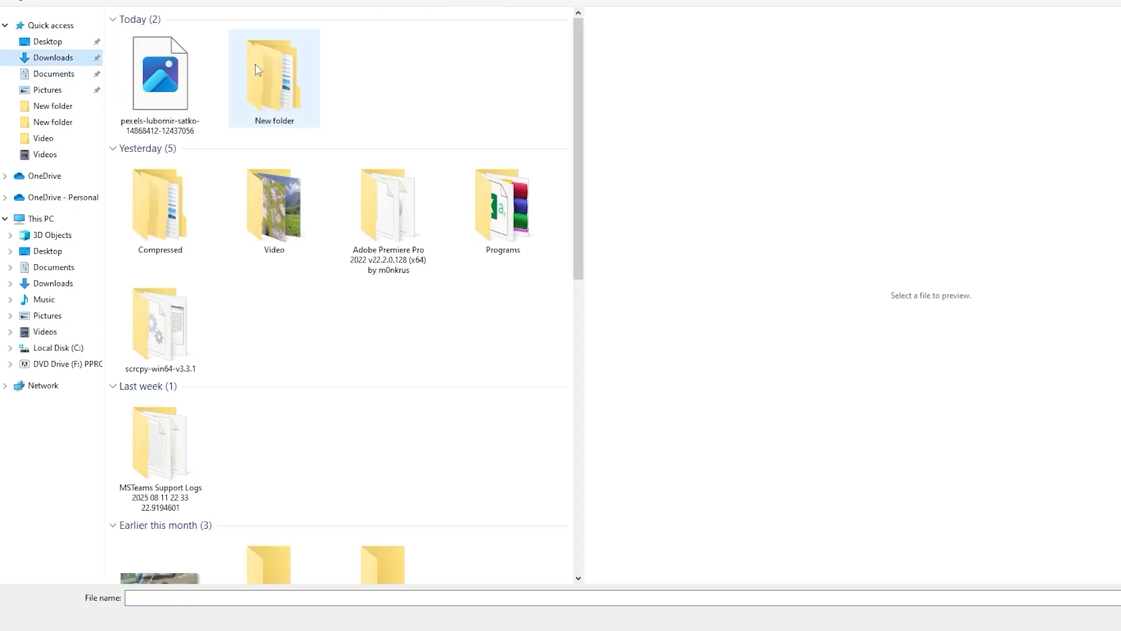
double_click(160, 79)
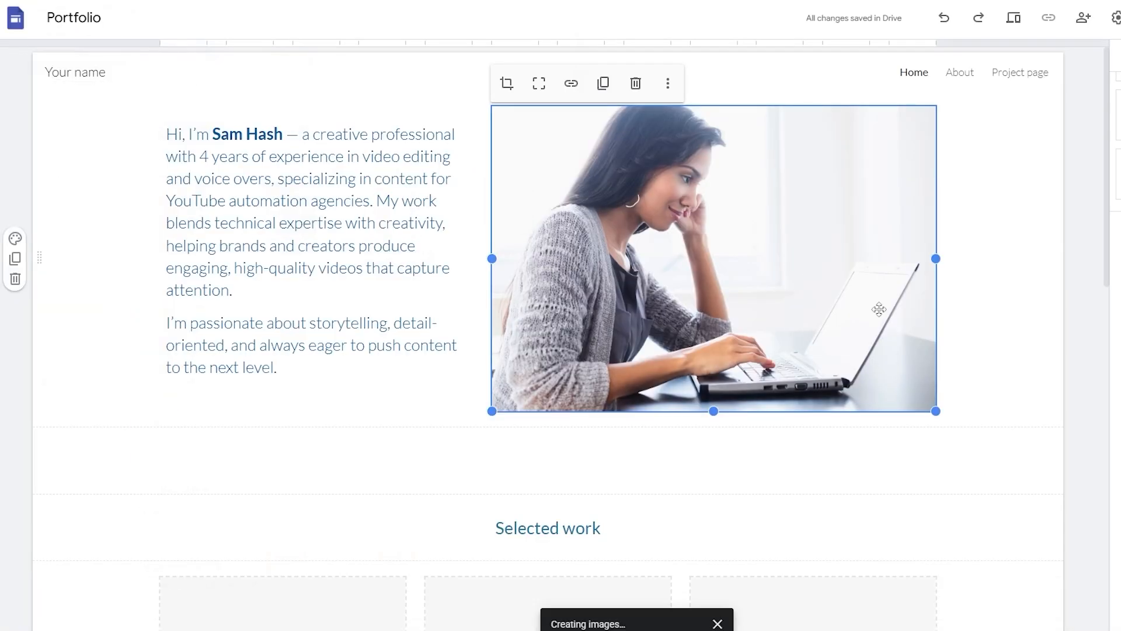
Reposition the new portrait inside its crop frame so the man's whole head is shown, and apply the crop
double_click(711, 190)
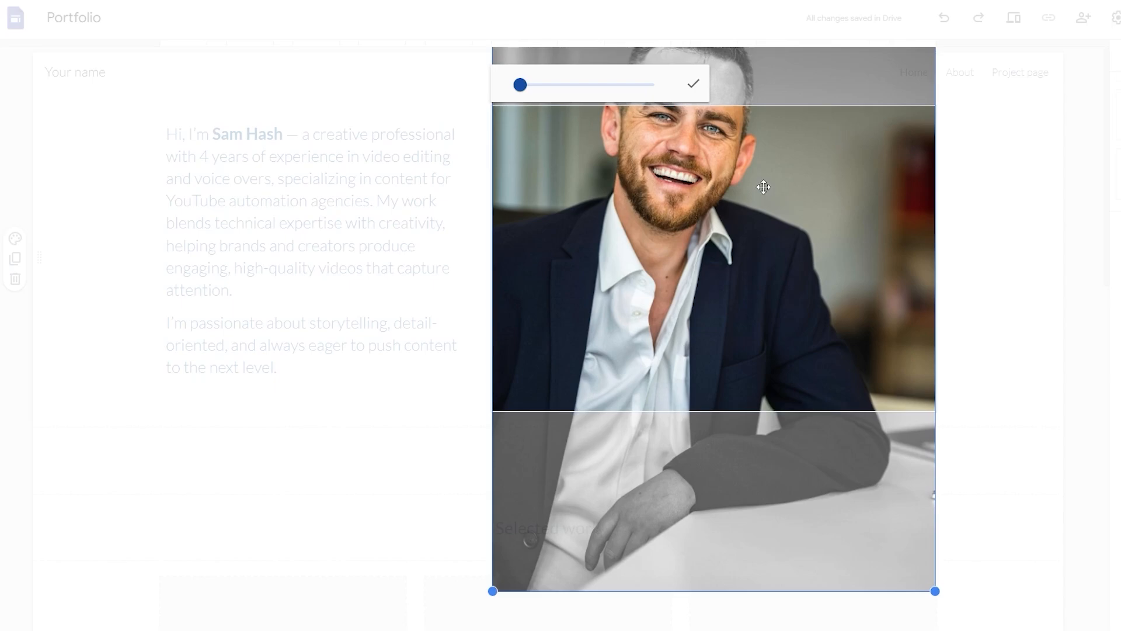
left_click_drag(764, 186, 765, 290)
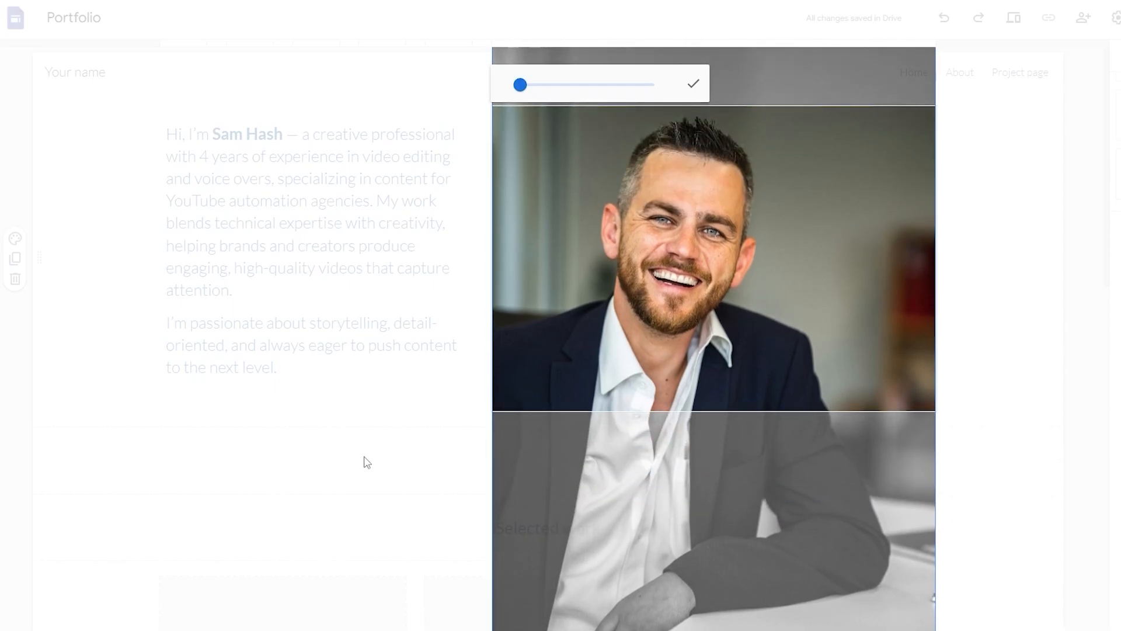
left_click(353, 471)
double_click(753, 325)
mouse_move(683, 326)
left_mouse_down()
mouse_move(690, 307)
mouse_move(692, 336)
left_mouse_up()
left_click(471, 445)
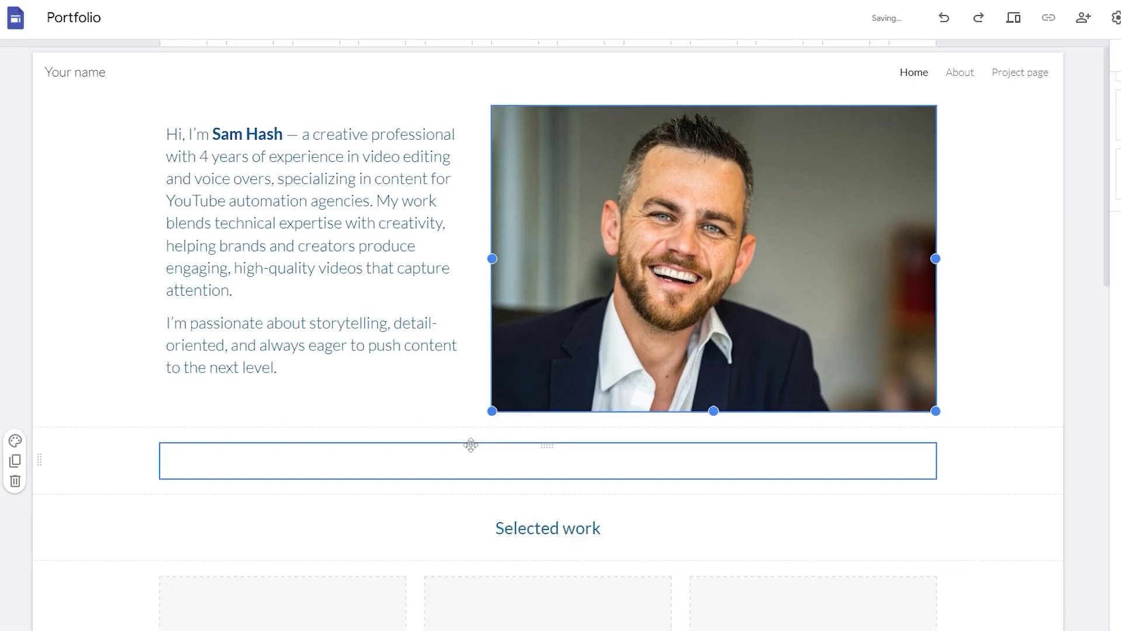
Look over the home page's Selected work blocks and open the Project page for editing
scroll(429, 229, "down", 5)
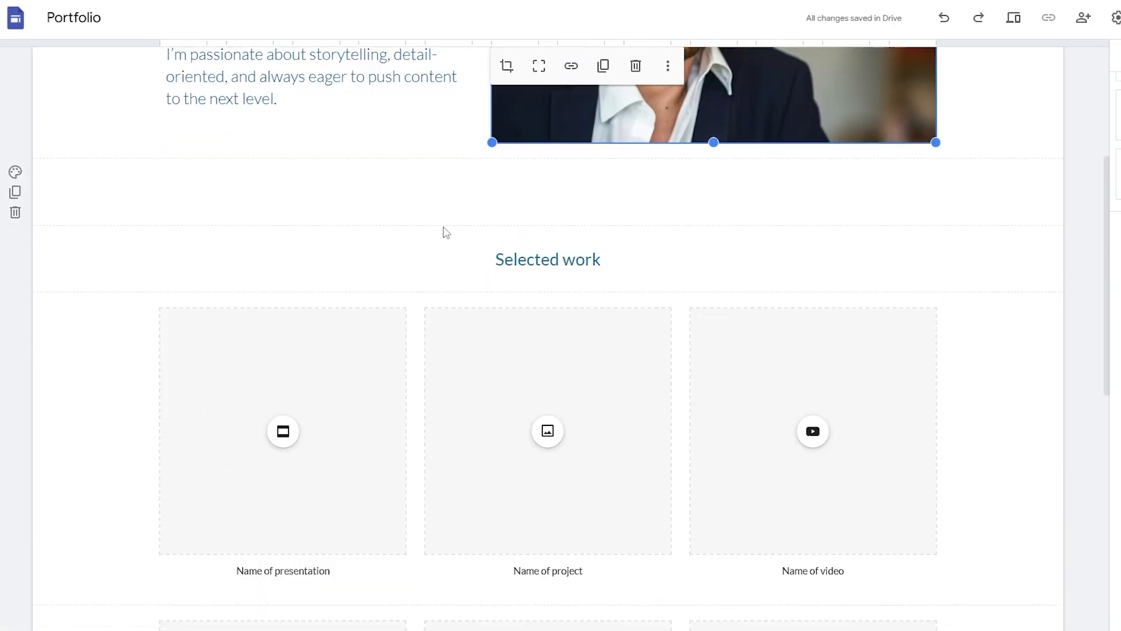
scroll(514, 233, "down", 2)
scroll(382, 319, "down", 3)
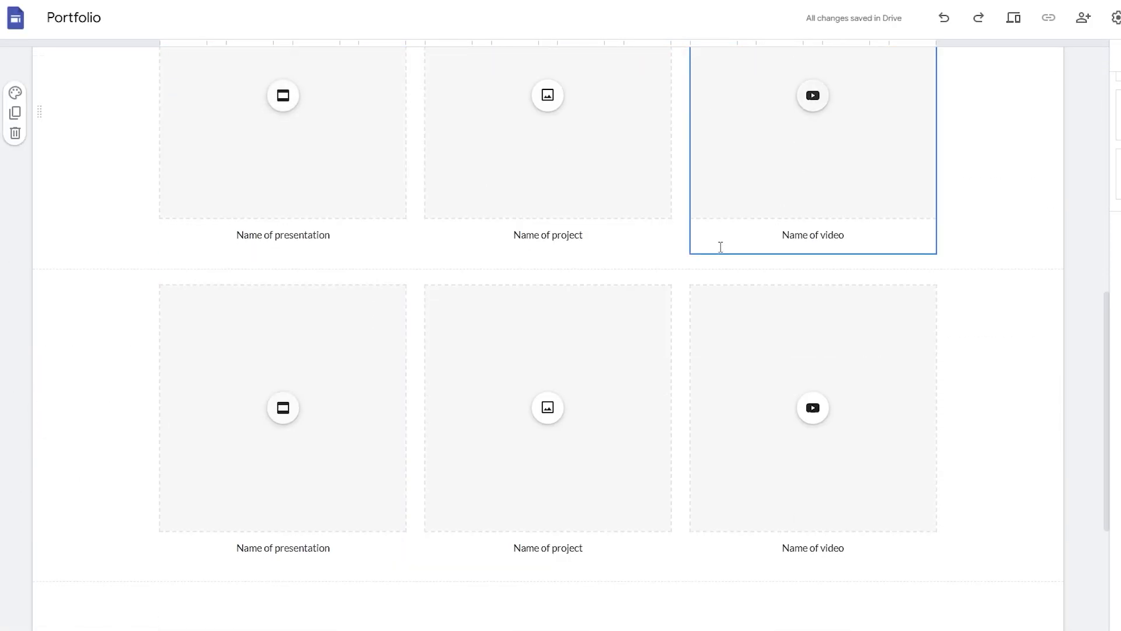
scroll(861, 177, "up", 10)
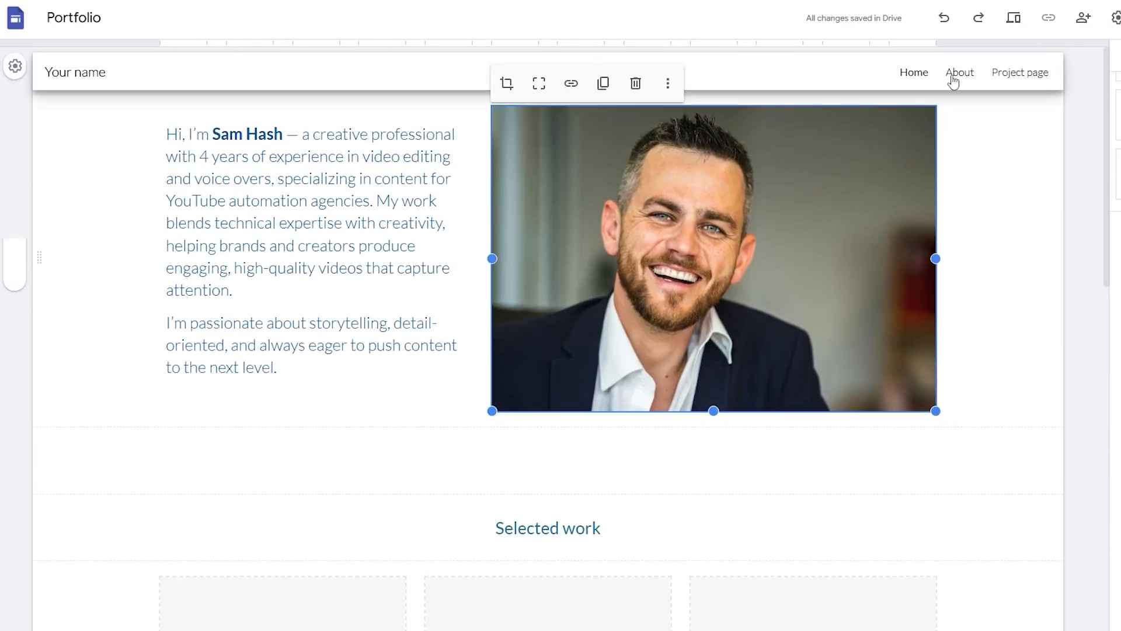
left_click(1120, 57)
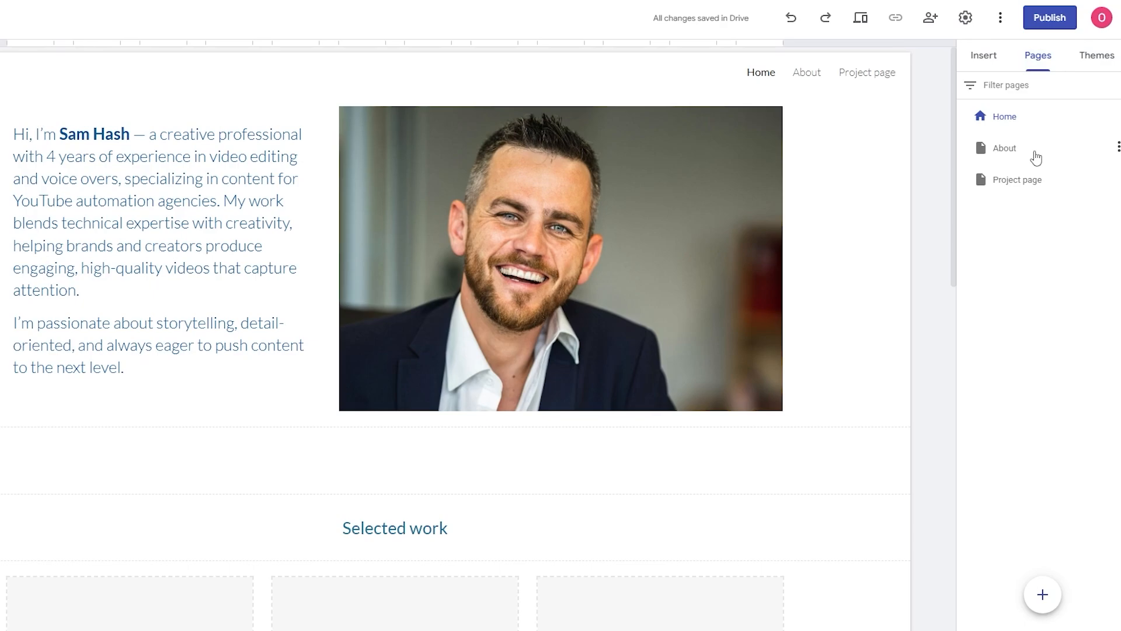
left_click(1023, 181)
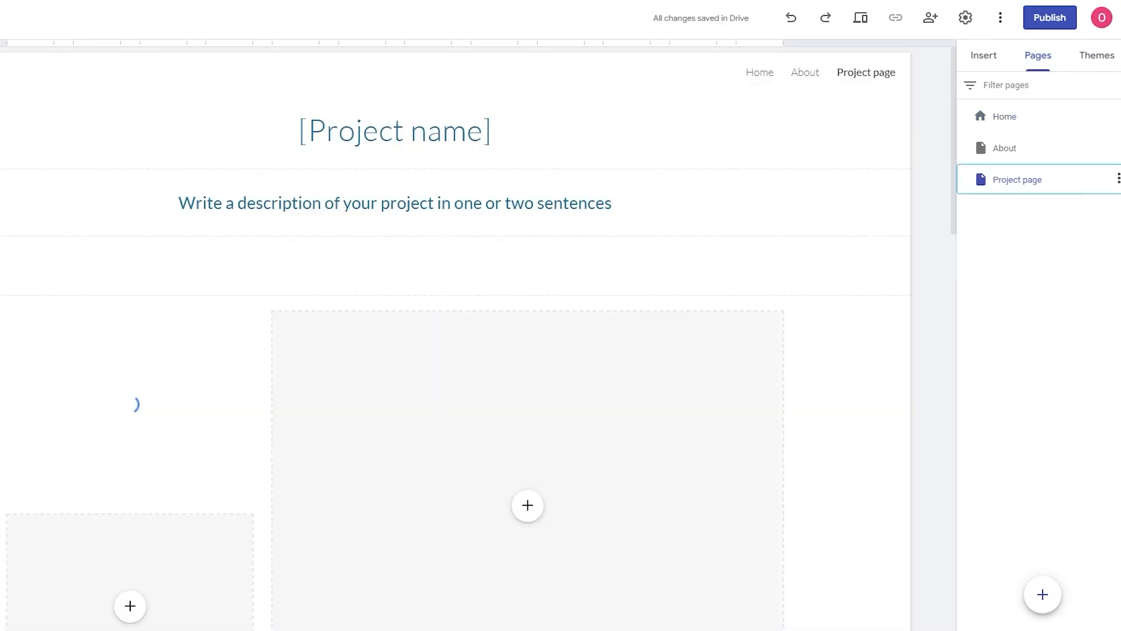
Examine the Project page's image placeholders and description texts, and the content blocks and elements available to insert
scroll(341, 233, "down", 6)
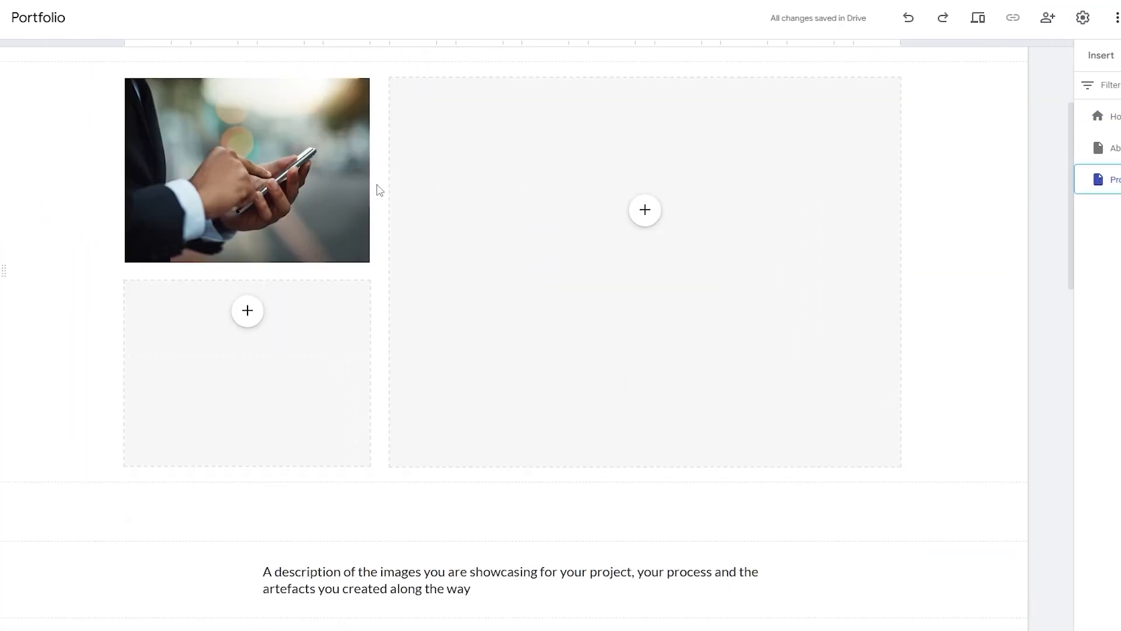
scroll(689, 212, "up", 3)
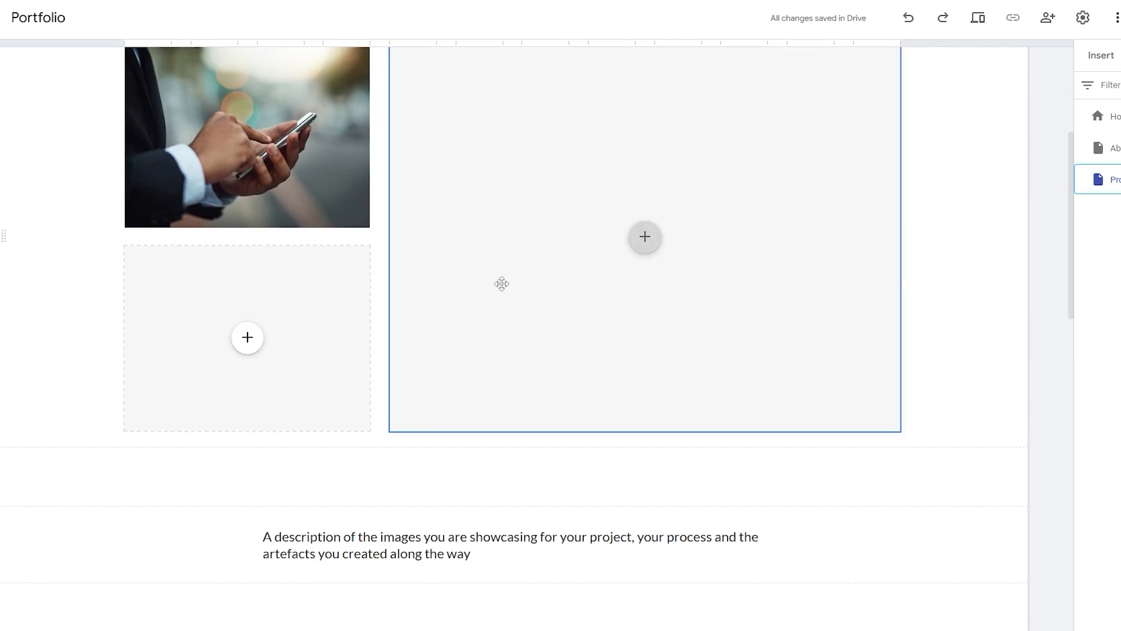
scroll(502, 289, "up", 5)
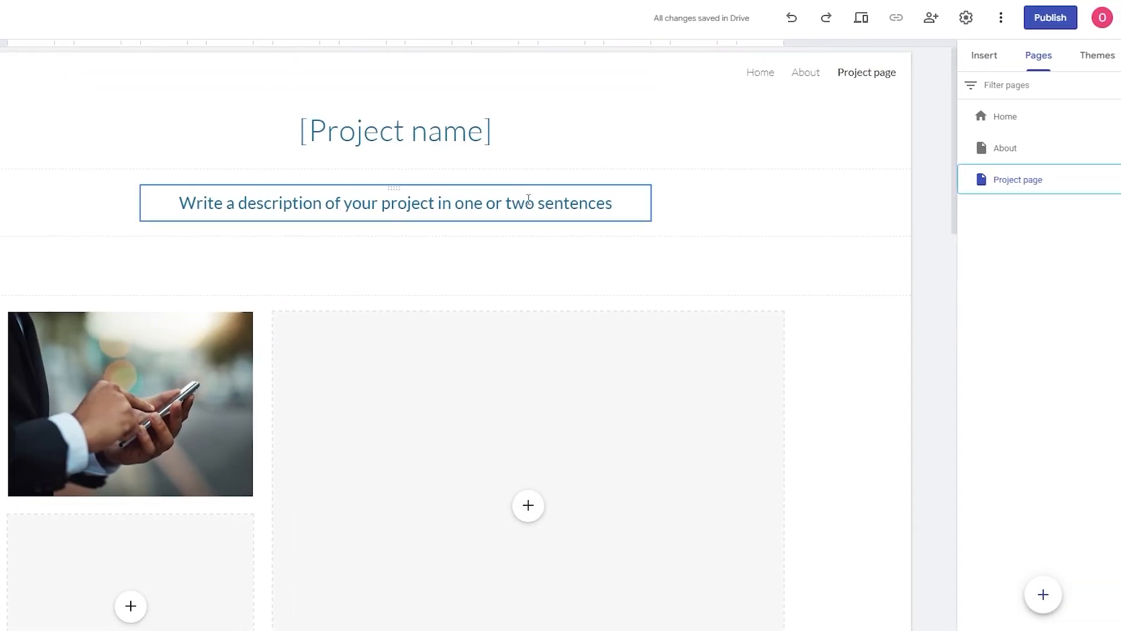
left_click(985, 55)
scroll(1039, 213, "down", 3)
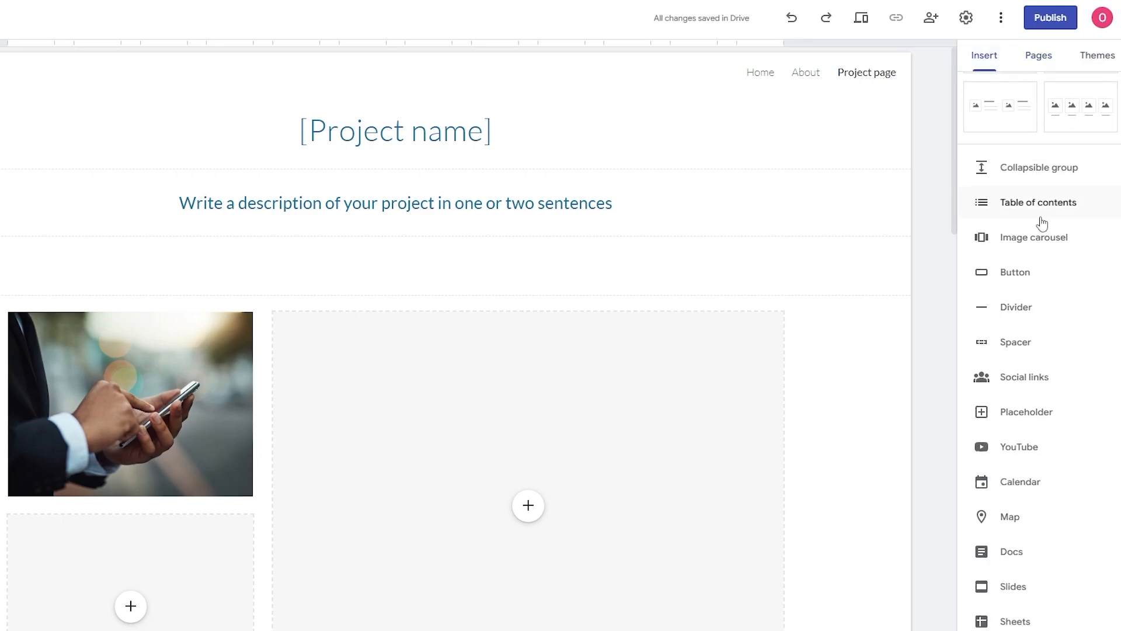
scroll(1039, 216, "up", 4)
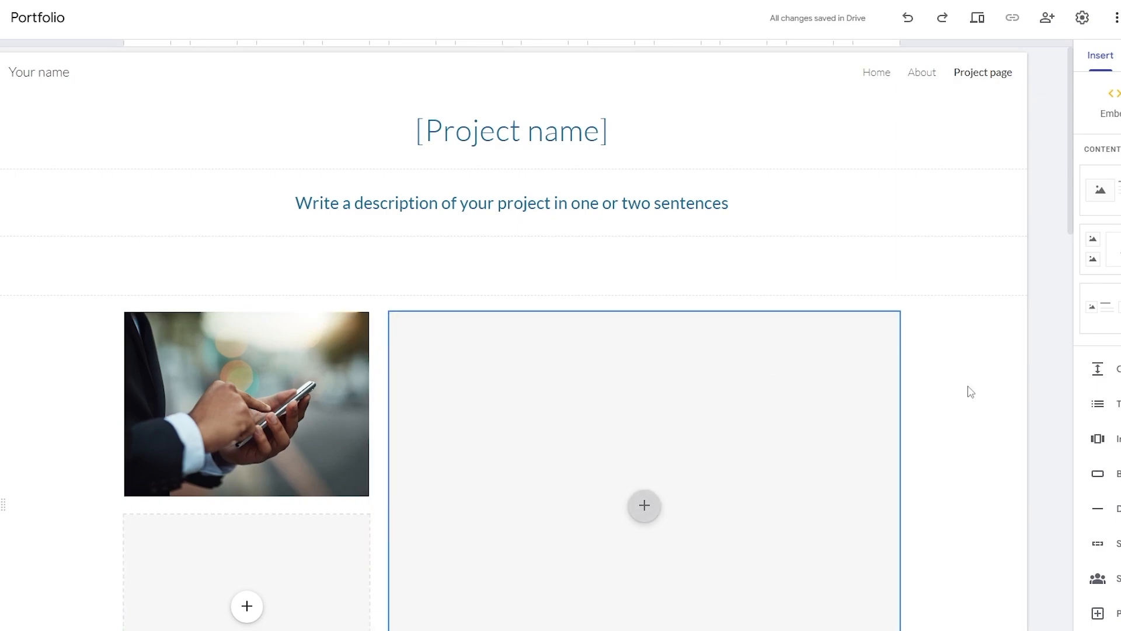
Delete the large placeholder, the phone photo and the small placeholder above the images description on the Project page
scroll(609, 311, "down", 5)
scroll(606, 253, "up", 1)
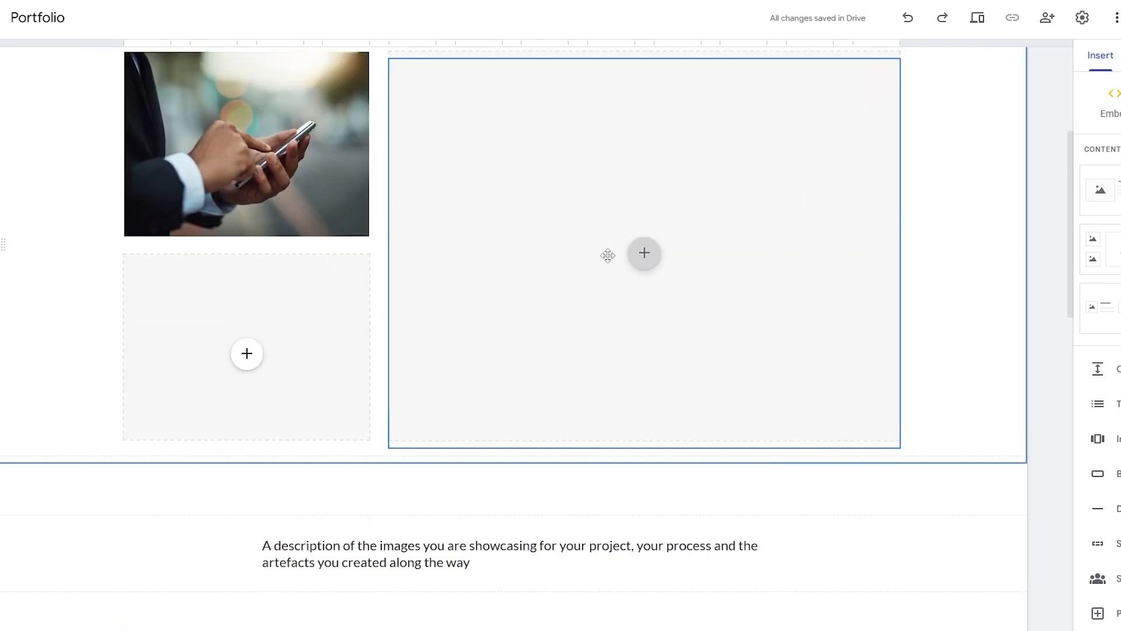
left_click(581, 254)
key("Delete")
key("Delete")
key("Delete")
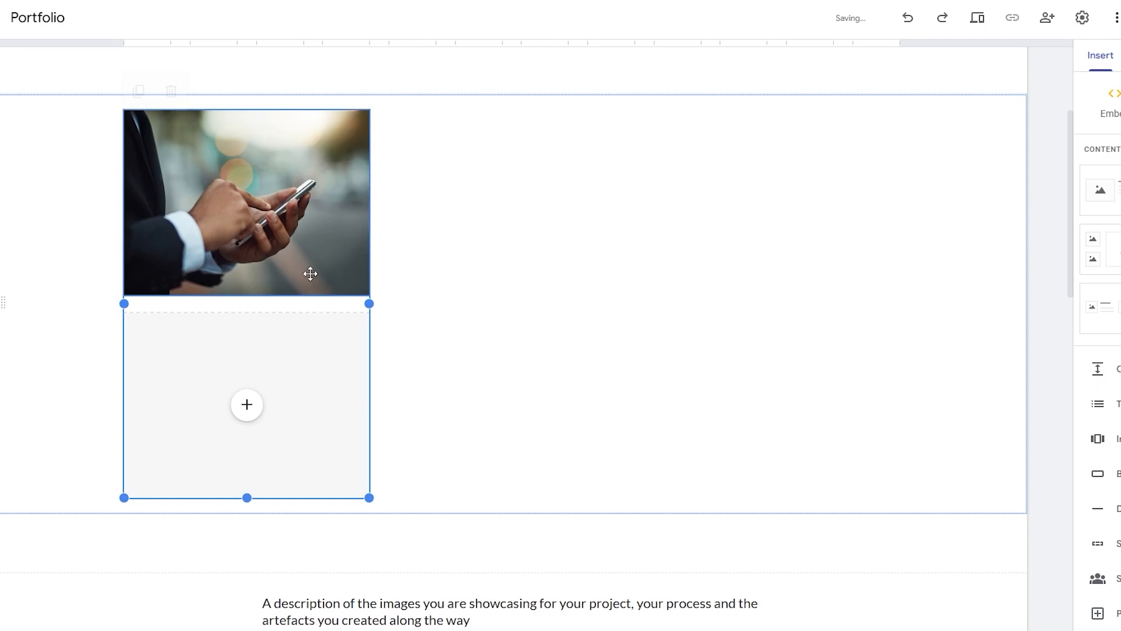
left_click(391, 382)
key("Delete")
left_click(562, 377)
key("Delete")
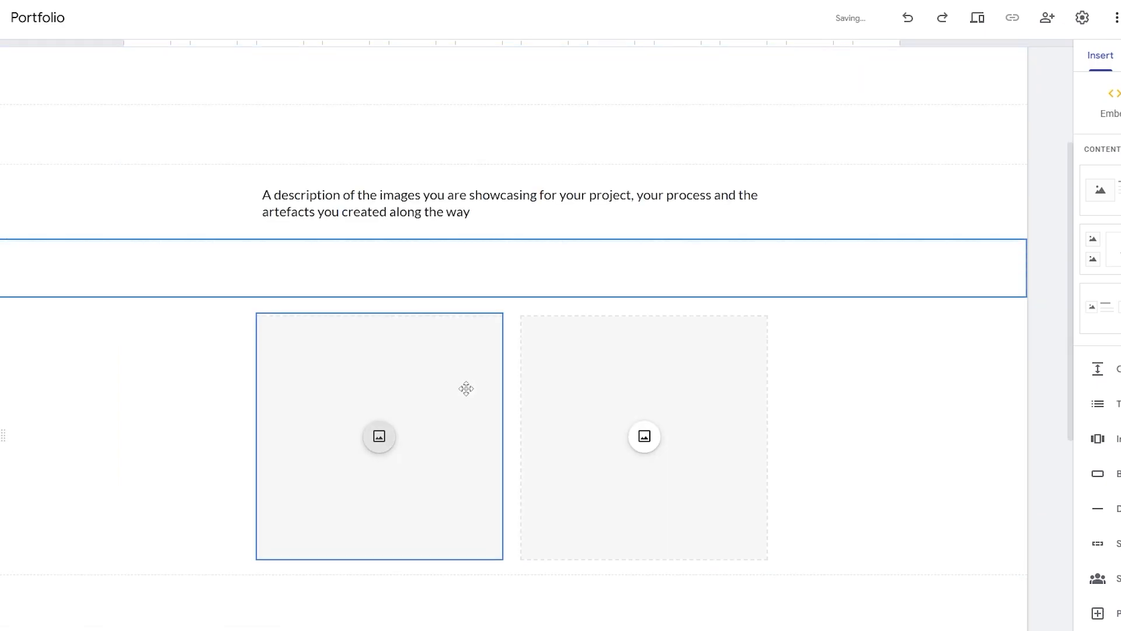
Delete both square image placeholders below the images description
scroll(453, 362, "down", 2)
left_click(438, 333)
key("Delete")
left_click(601, 320)
key("Delete")
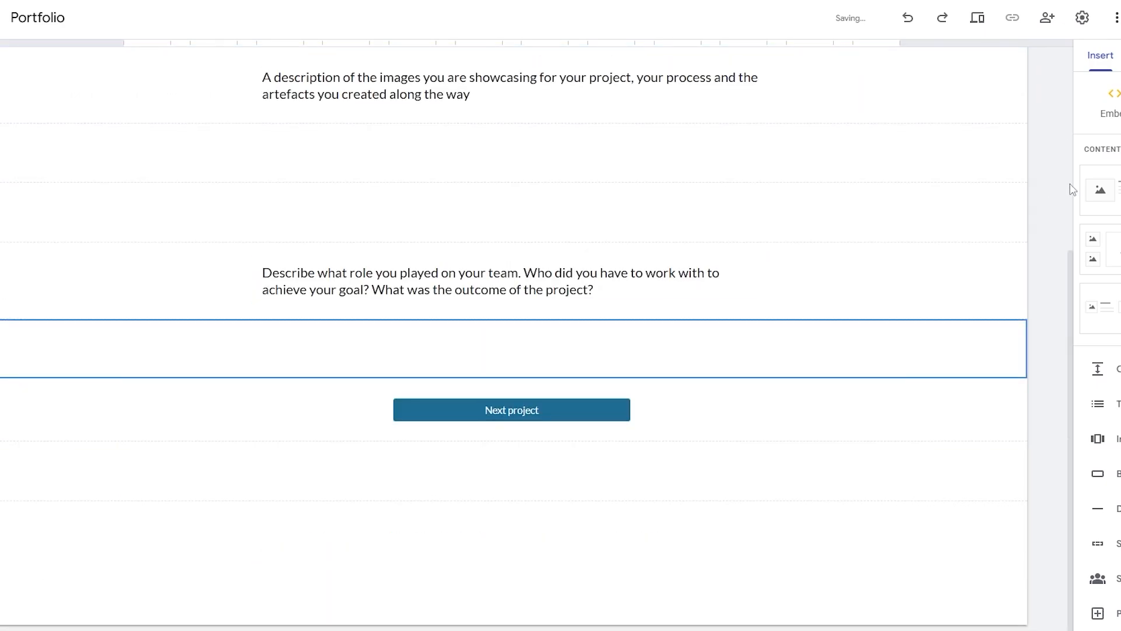
Insert three single-image content blocks with a title and text beside the image, below the images description
scroll(1072, 190, "up", 2)
left_click_drag(1097, 191, 465, 302)
left_click_drag(389, 302, 424, 293)
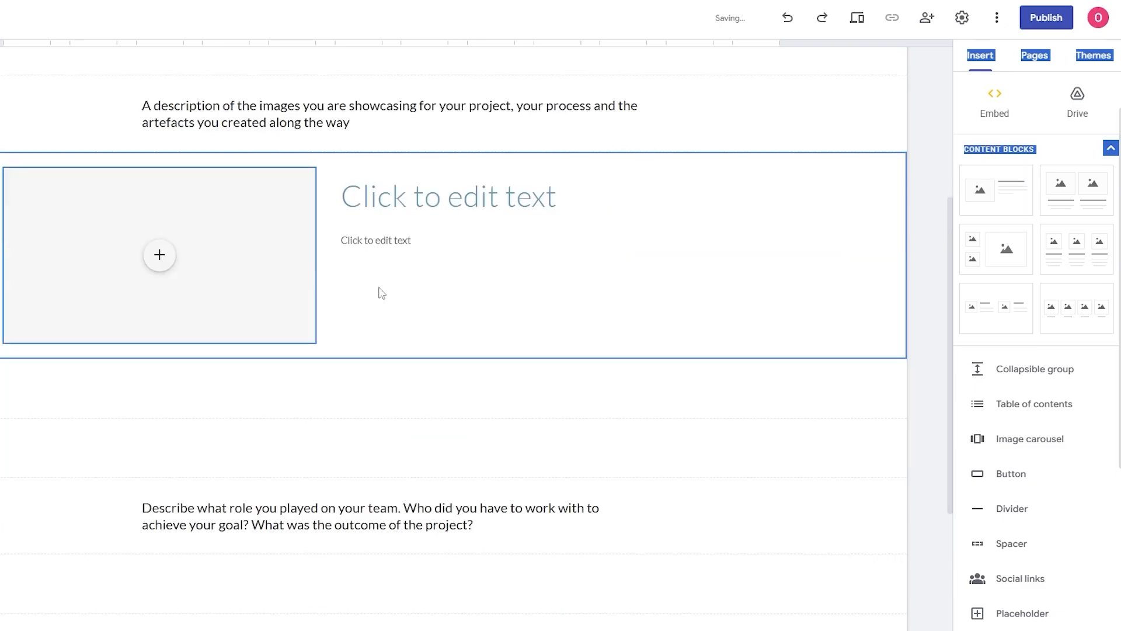
left_click_drag(1047, 193, 436, 338)
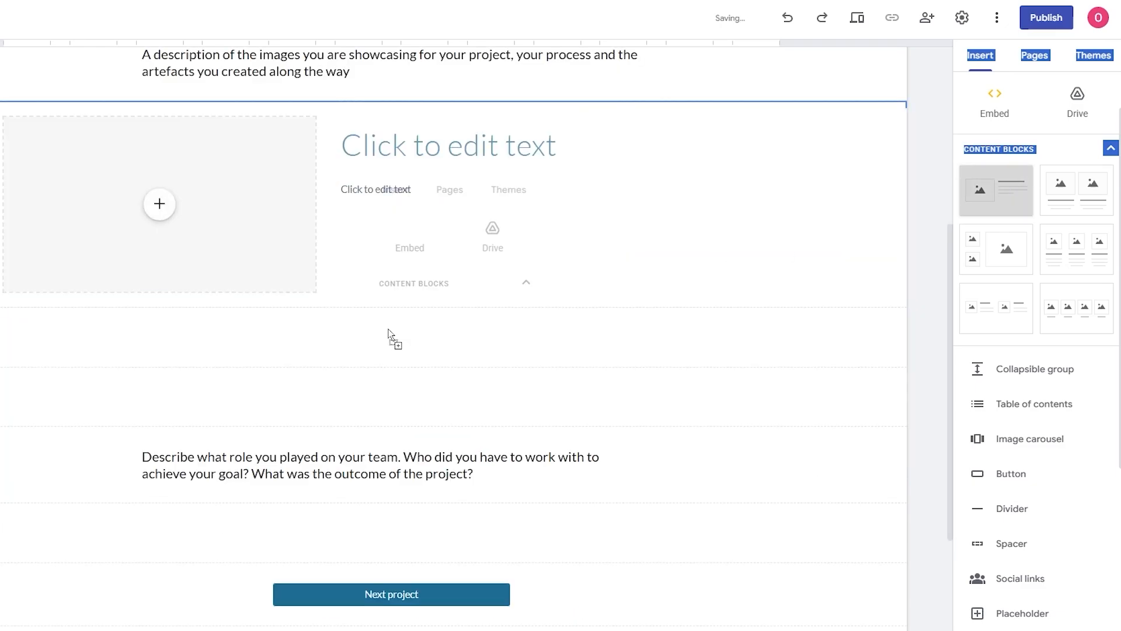
left_click(993, 193)
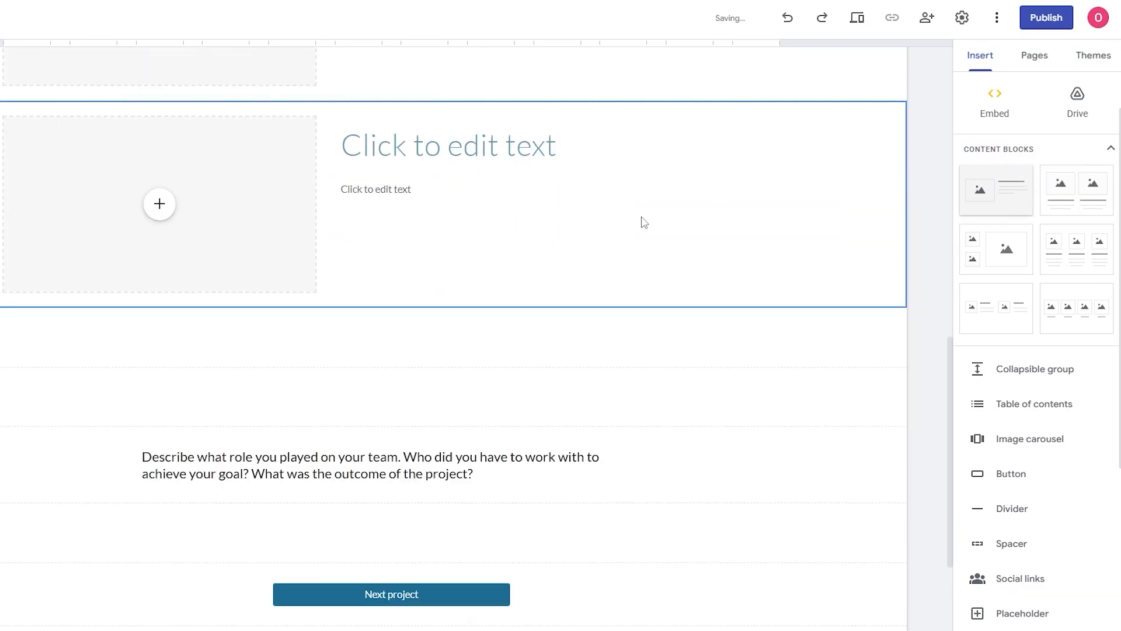
Delete the empty sections below the one-or-two-sentence project description, together with the images description section
scroll(561, 237, "up", 12)
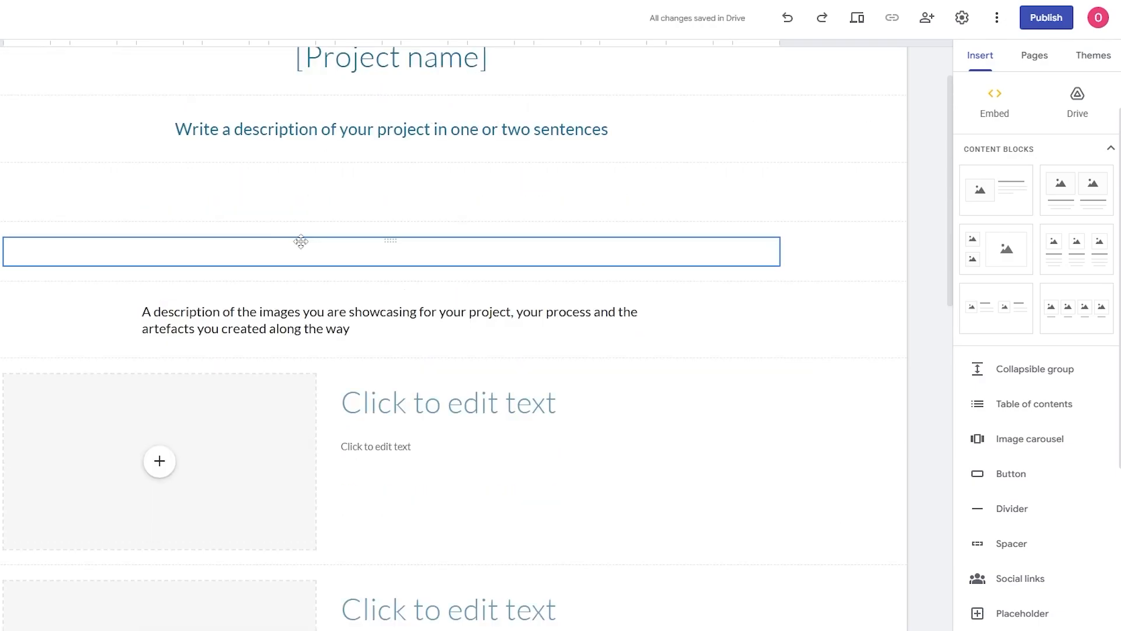
left_click(282, 250)
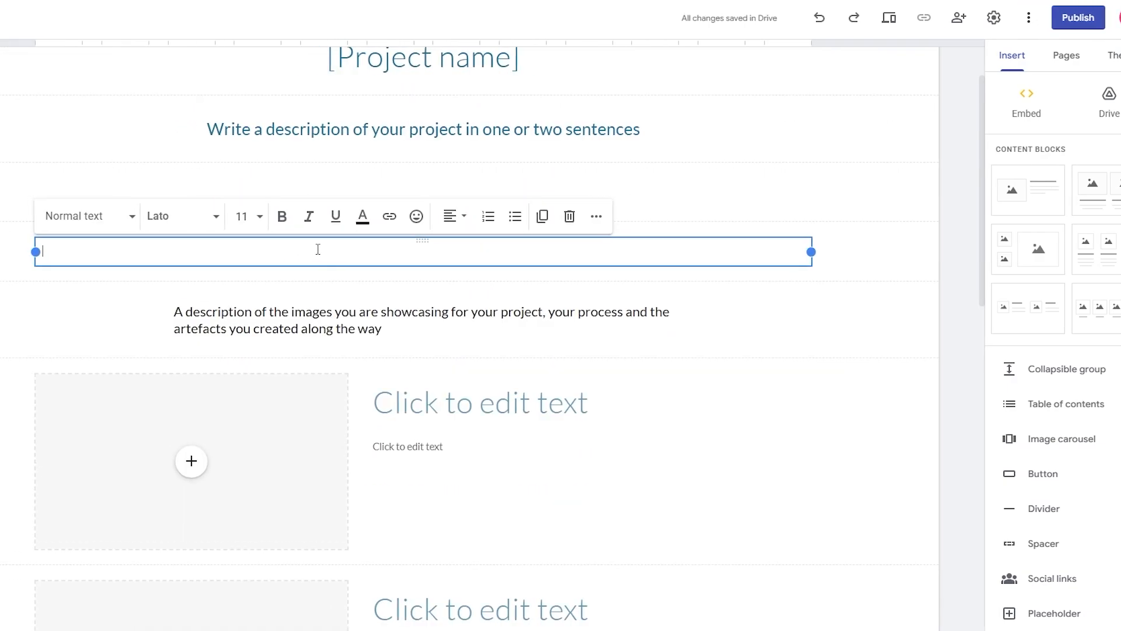
left_click(263, 188)
left_click(90, 196)
key("Delete")
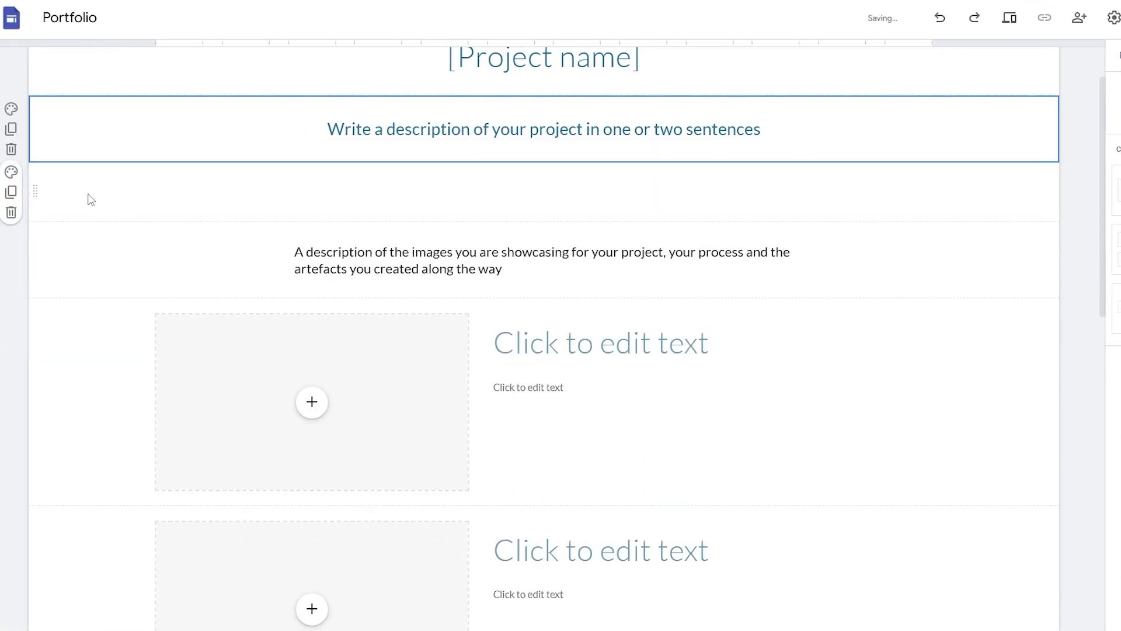
left_click(88, 195)
key("Delete")
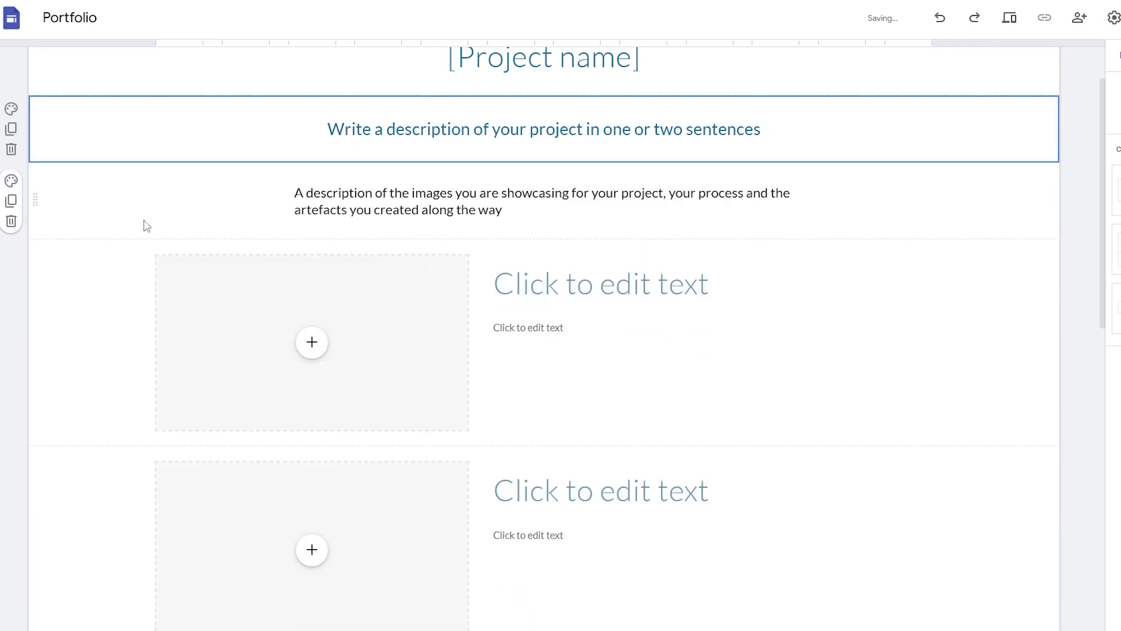
scroll(263, 208, "up", 2)
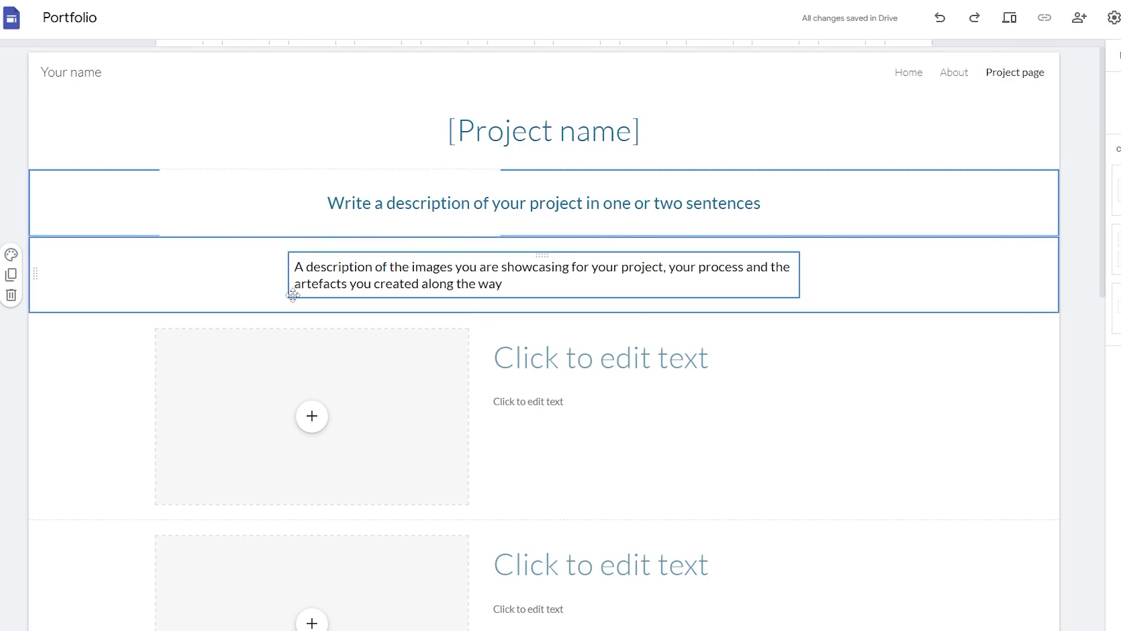
key("Delete")
Delete the empty sections, the team role description and the Next project button below the last content block
scroll(533, 215, "down", 10)
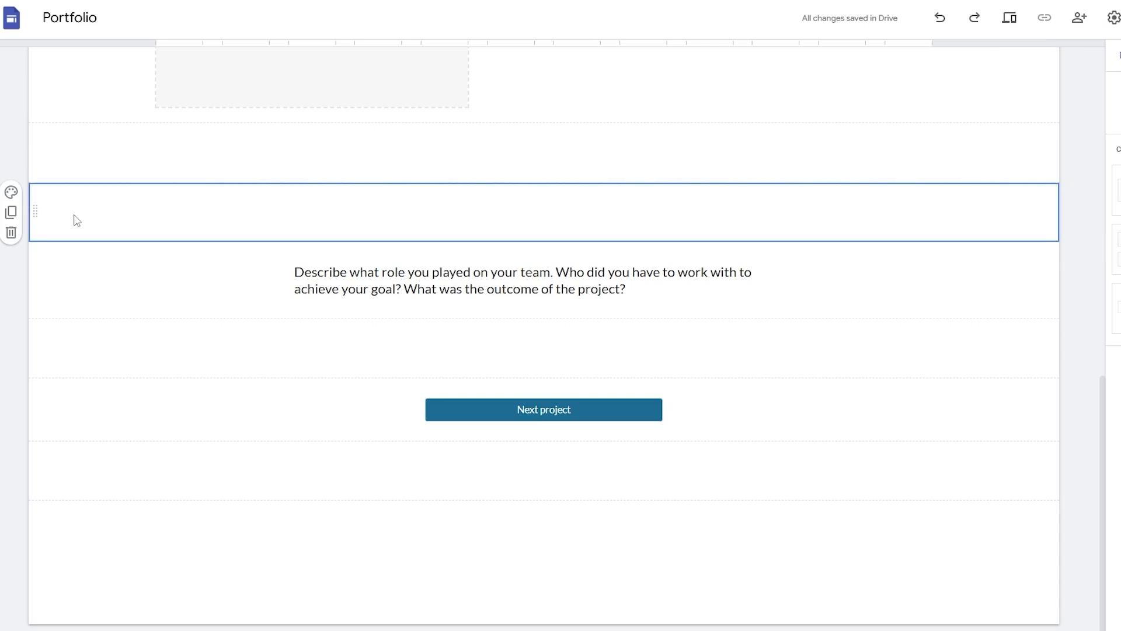
key("Delete")
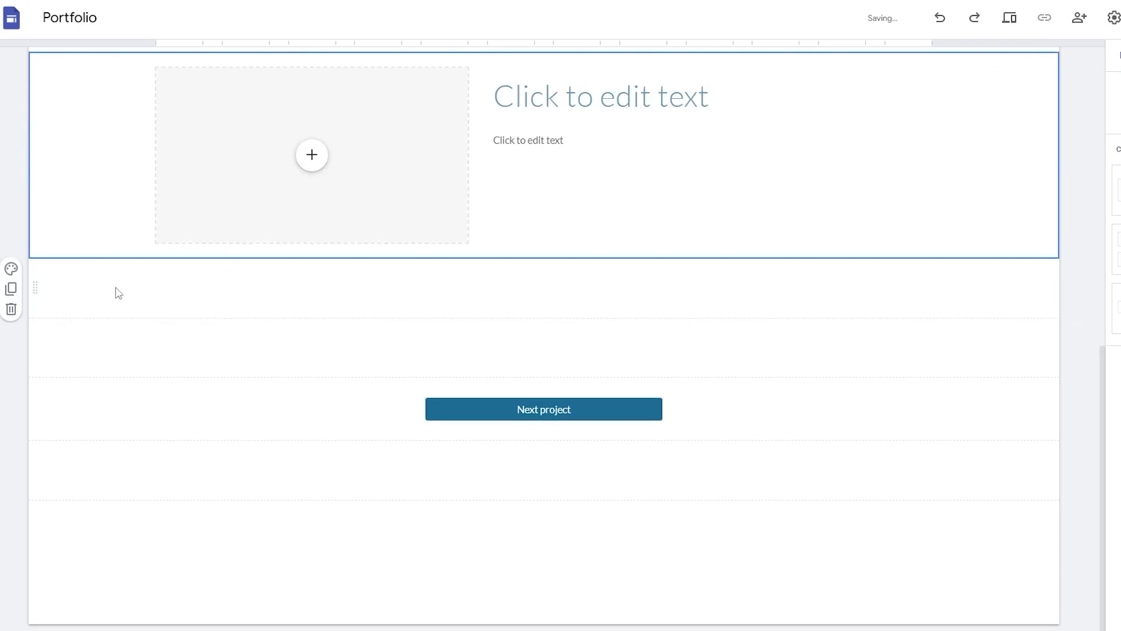
key("Delete")
left_click(100, 421)
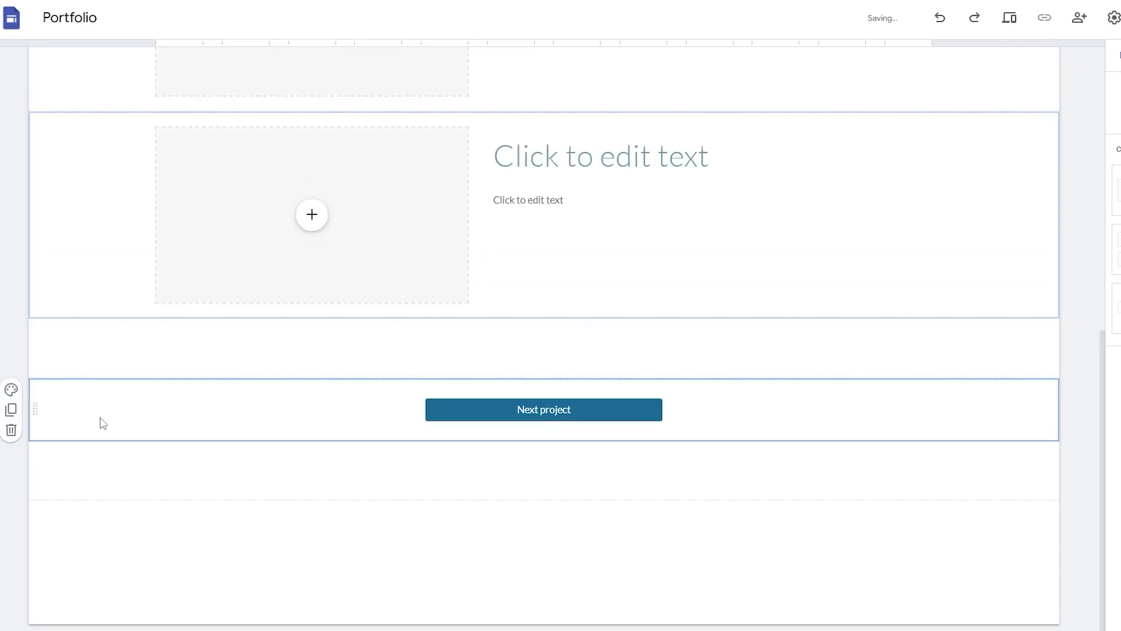
left_click(153, 495)
key("Delete")
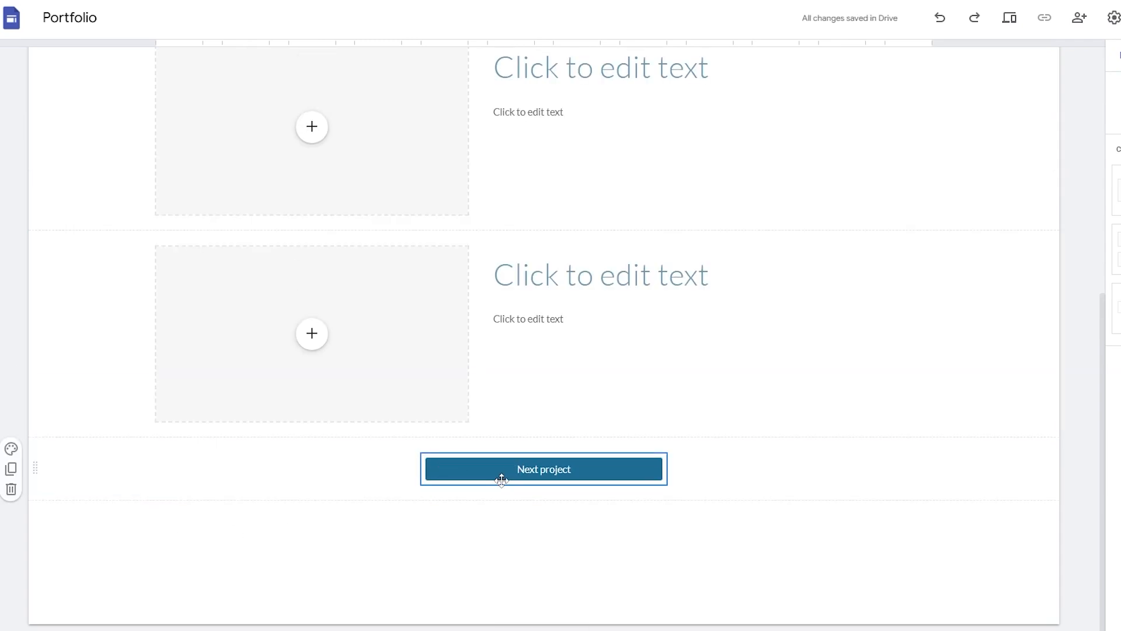
left_click(206, 457)
key("Delete")
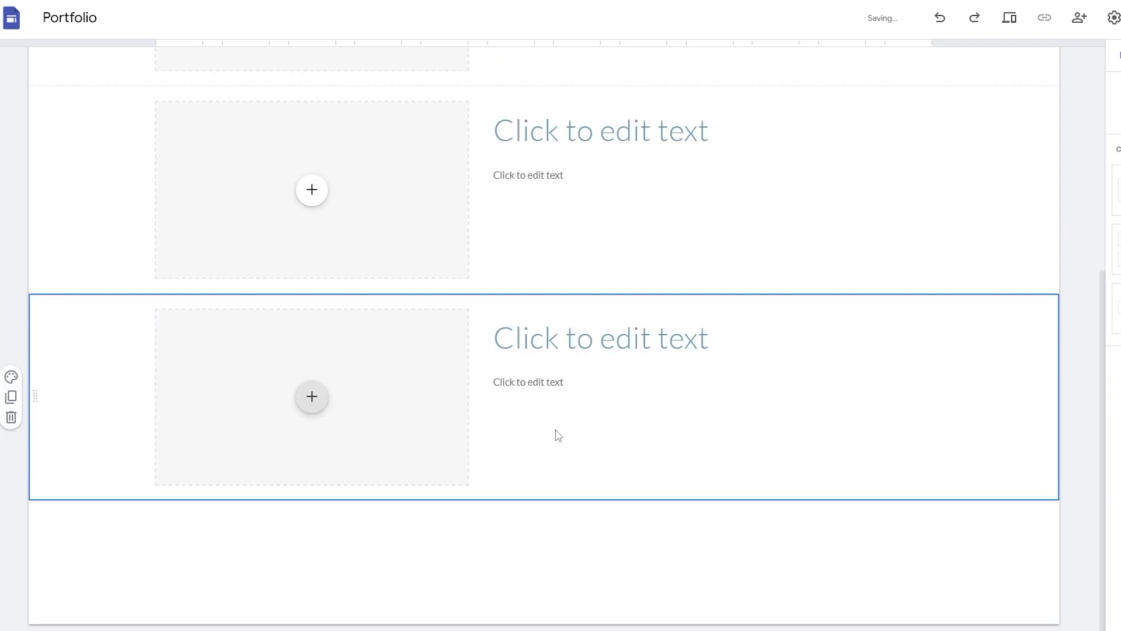
Review the Project page's title, project description and three content blocks
scroll(744, 441, "up", 5)
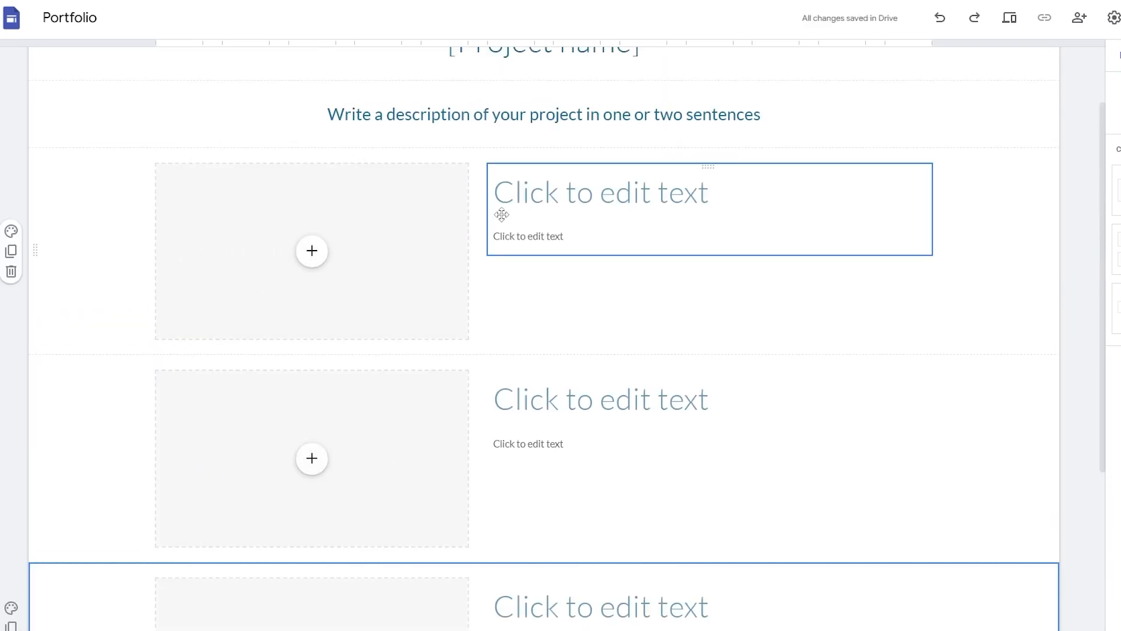
scroll(503, 199, "up", 2)
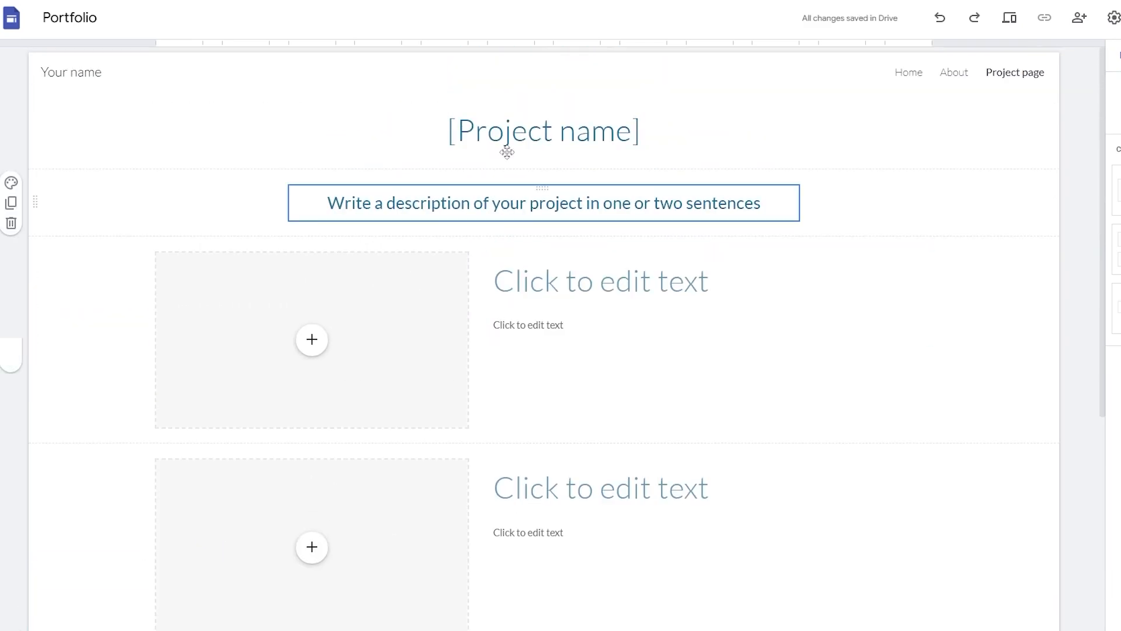
left_click(445, 130)
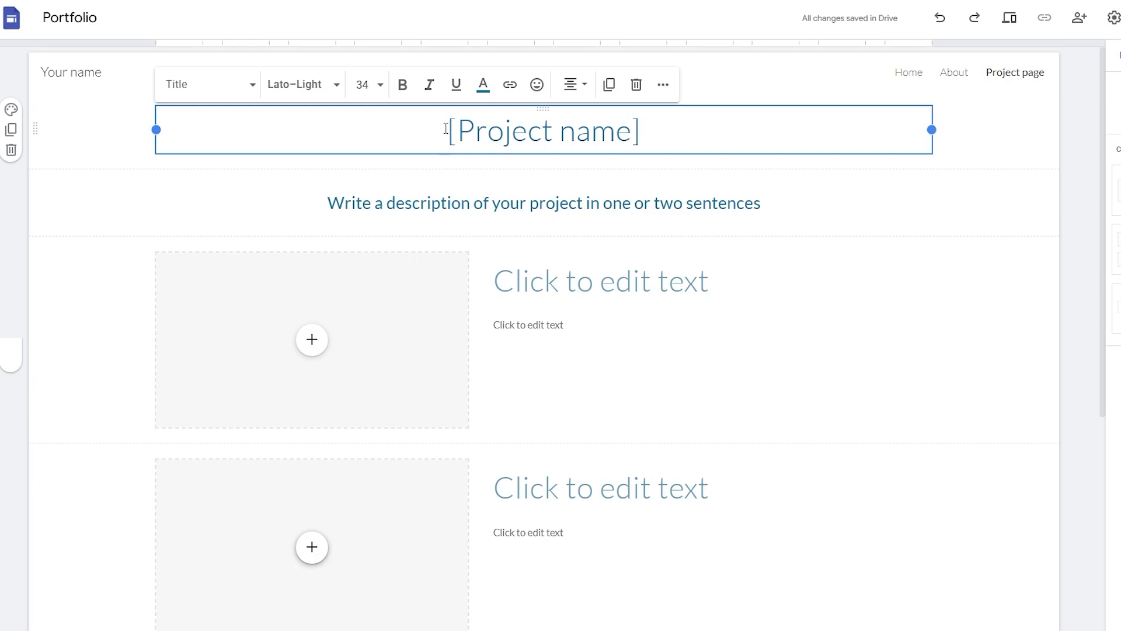
scroll(523, 154, "down", 5)
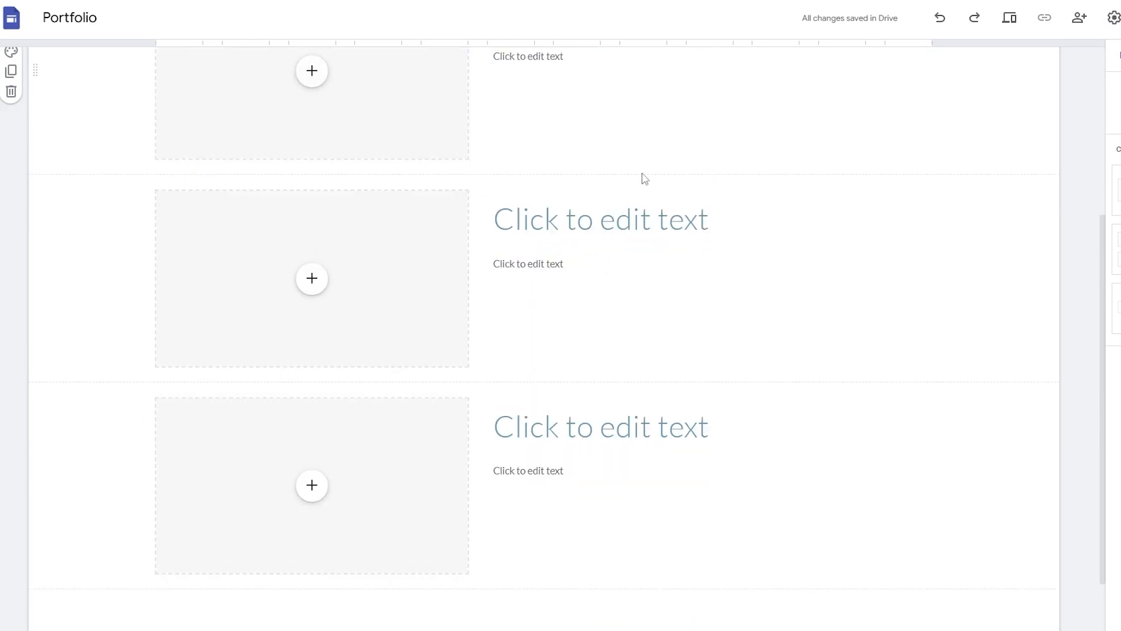
scroll(642, 181, "down", 2)
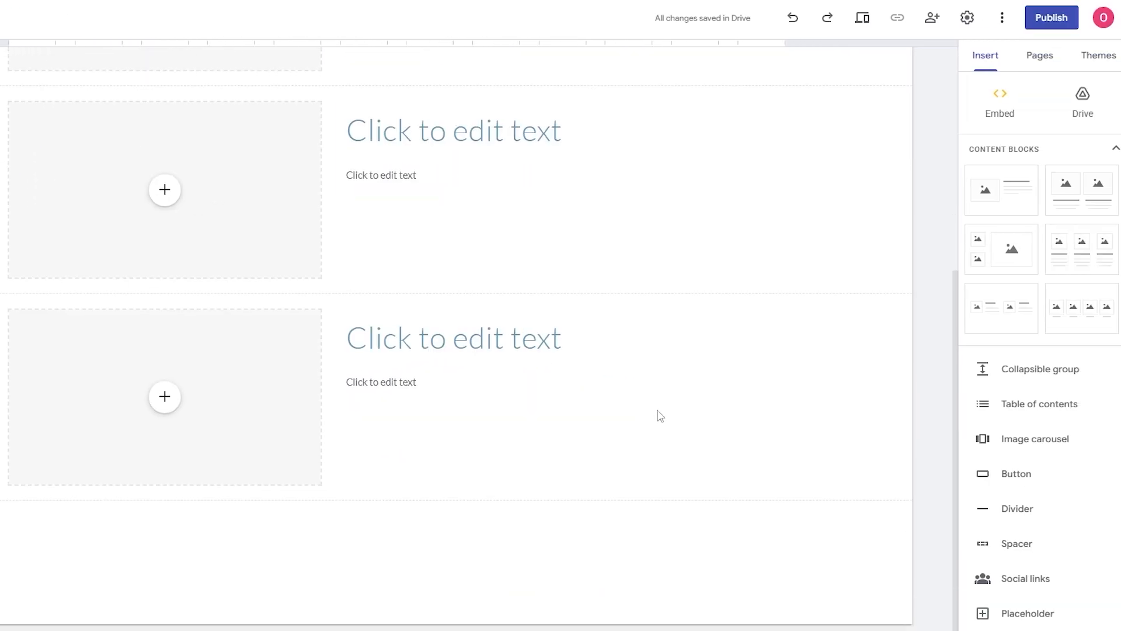
Rename the Project page as "Voice Overs" in its page properties, leaving the custom path blank
left_click(1040, 59)
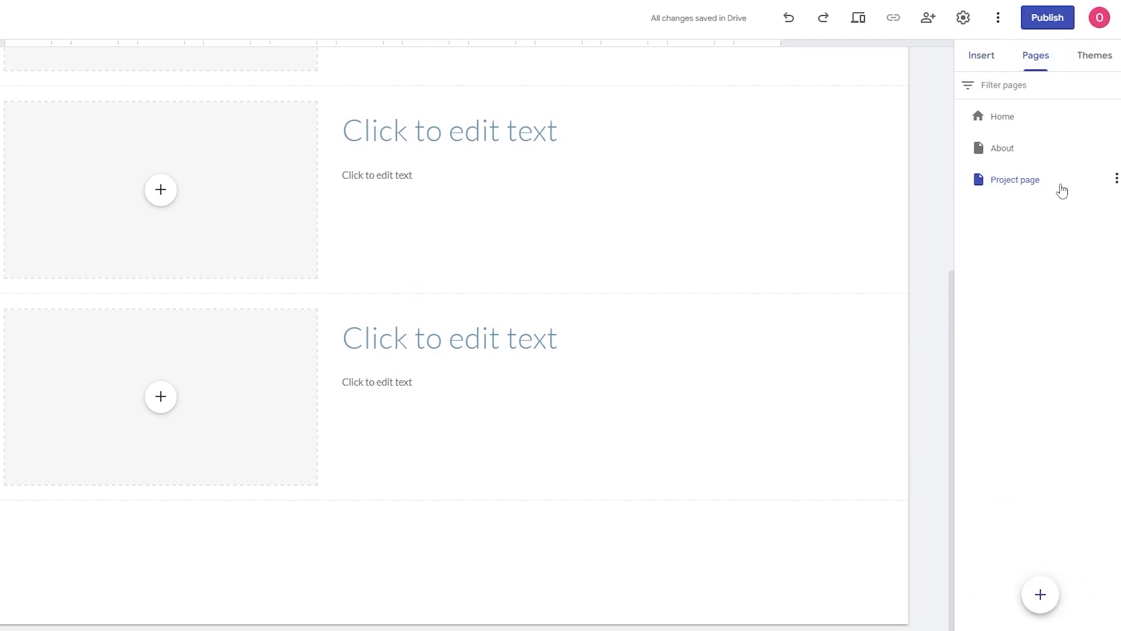
left_click(1014, 186)
left_click(1115, 179)
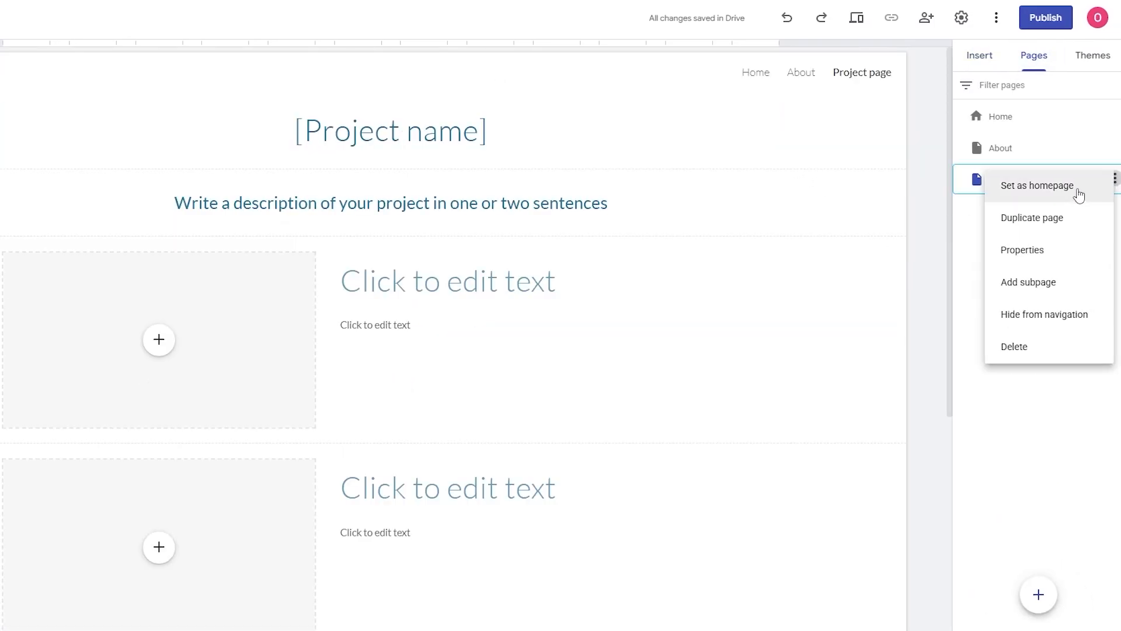
left_click(1022, 250)
left_click_drag(827, 231, 765, 240)
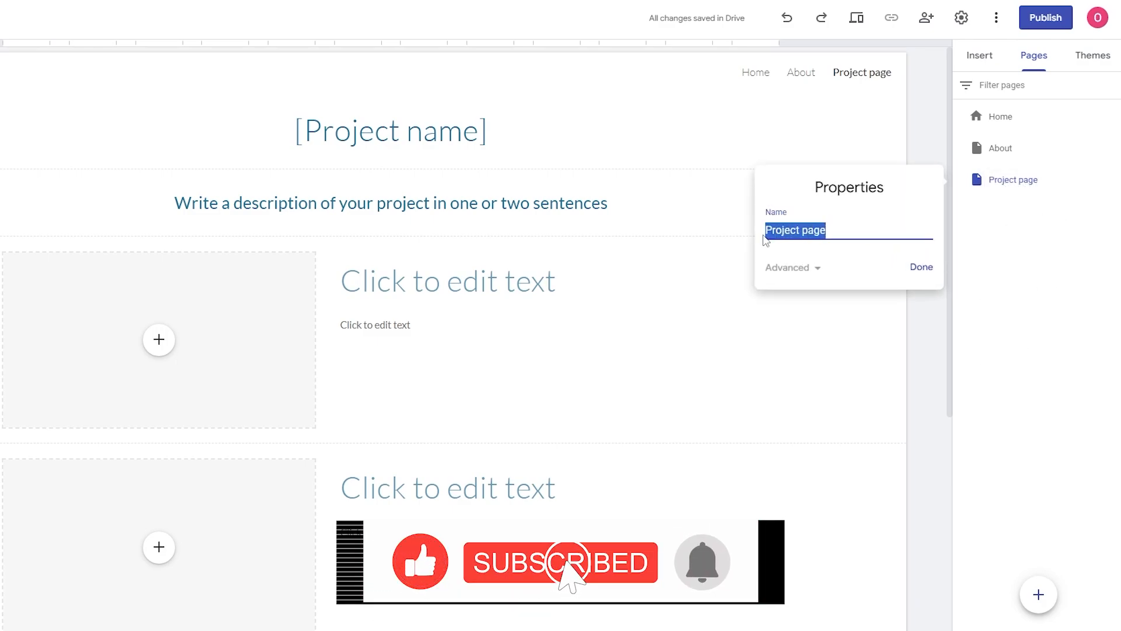
type("Voice Ovre")
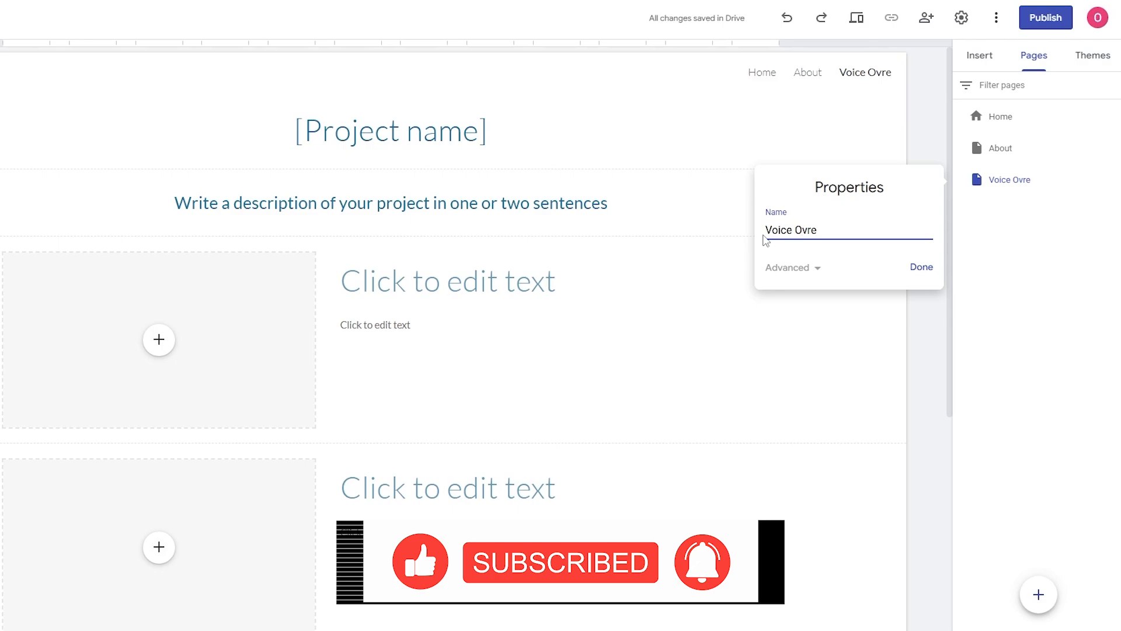
key("BackSpace")
key("BackSpace")
type("ers")
left_click(818, 268)
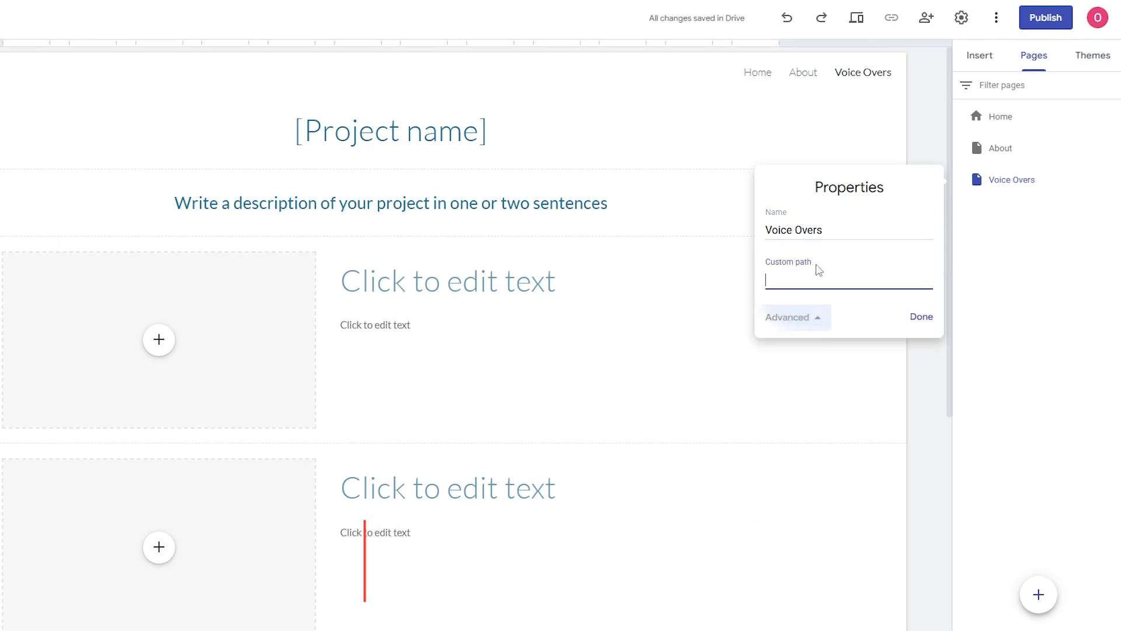
left_click(810, 319)
left_click(921, 268)
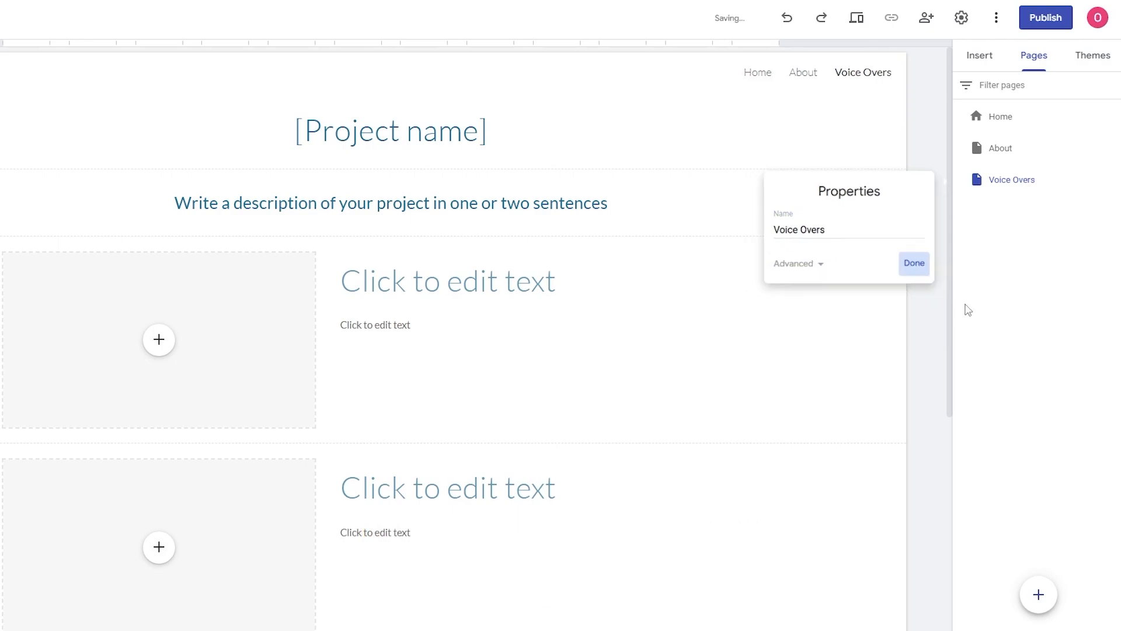
Add two new pages named "Script Writing" and "Video Editing"
left_click(1039, 594)
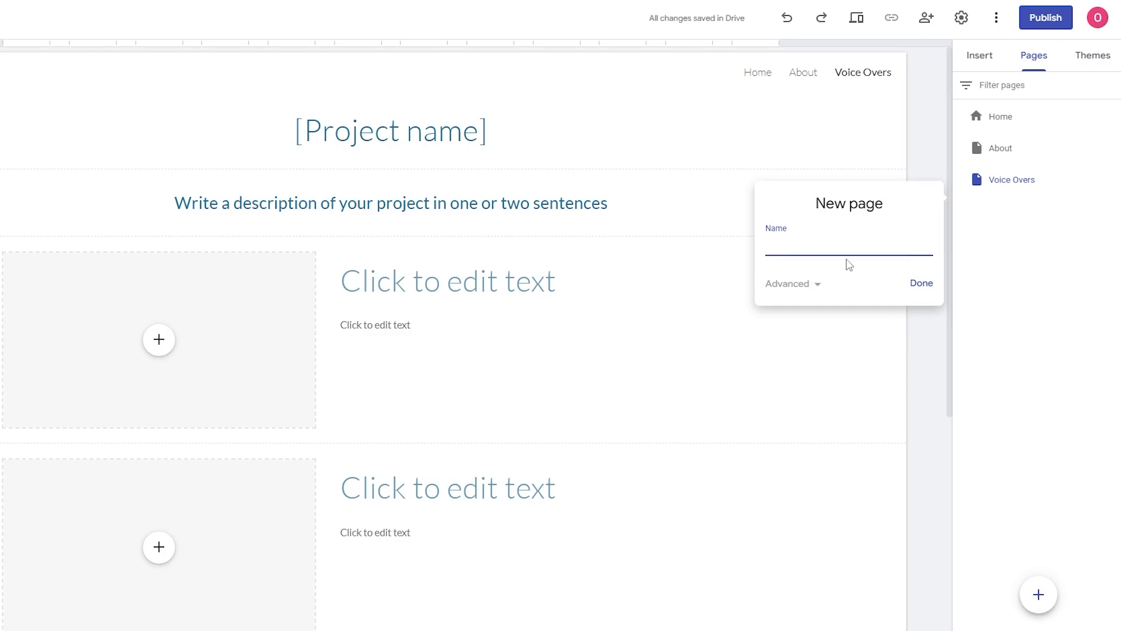
type("Script Writing")
left_click(921, 283)
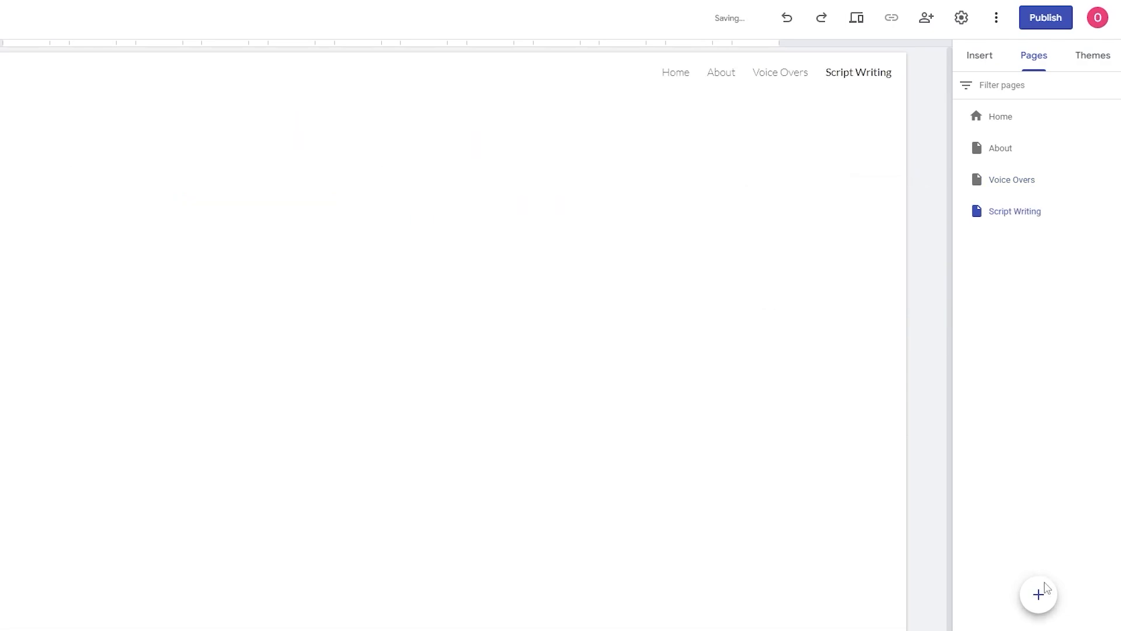
left_click(1039, 594)
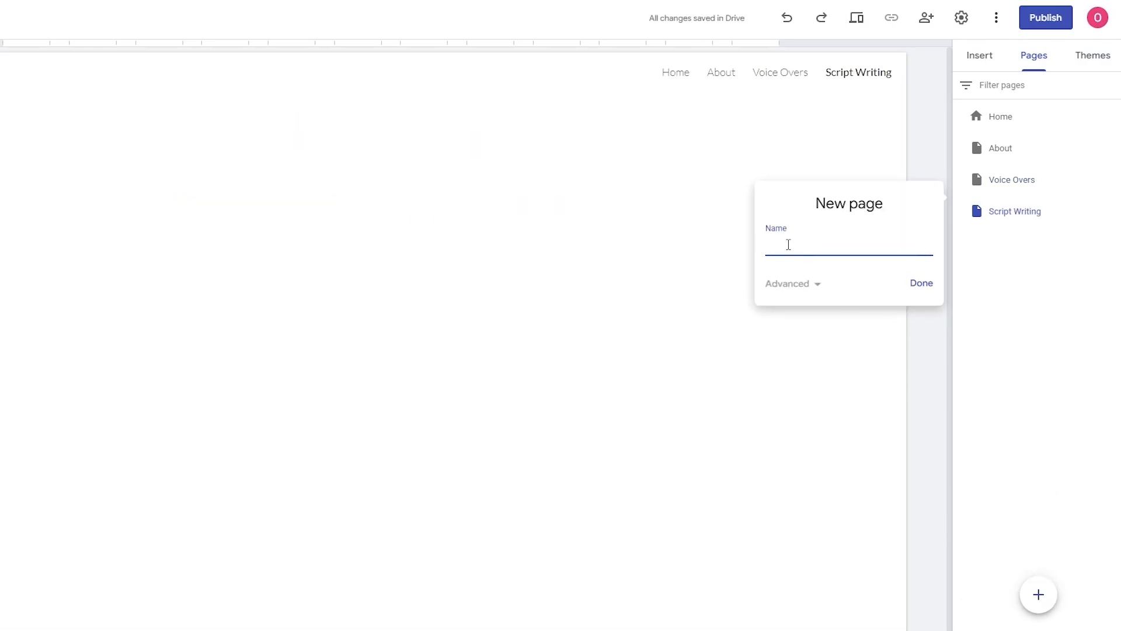
key("Return")
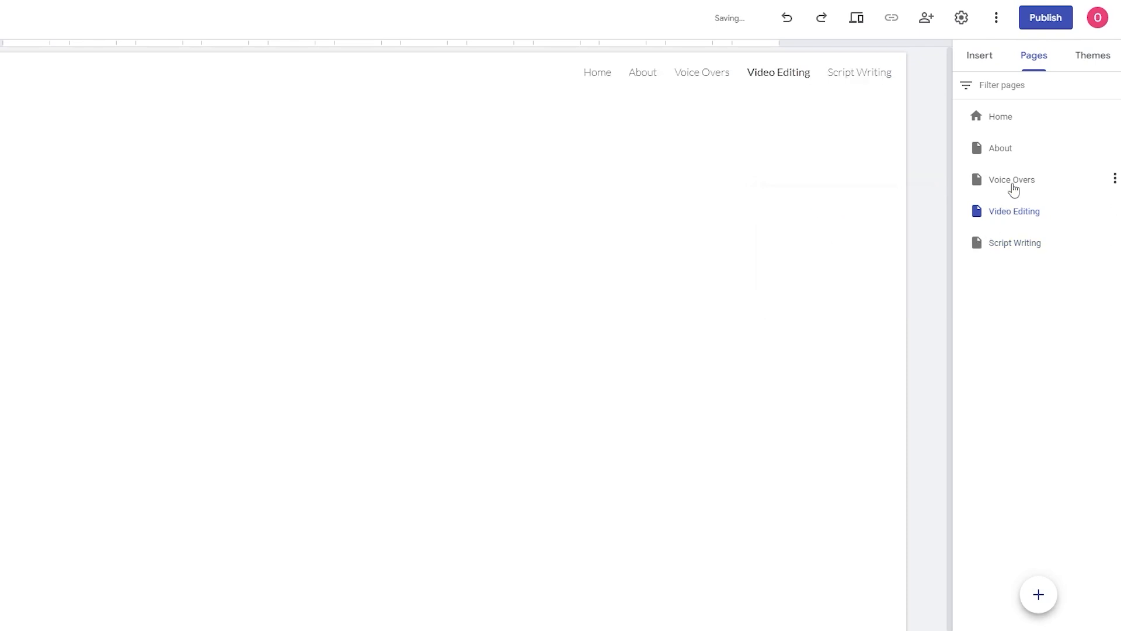
Look over the Voice Overs page's layout and compare it with the Video Editing page
left_click(1014, 181)
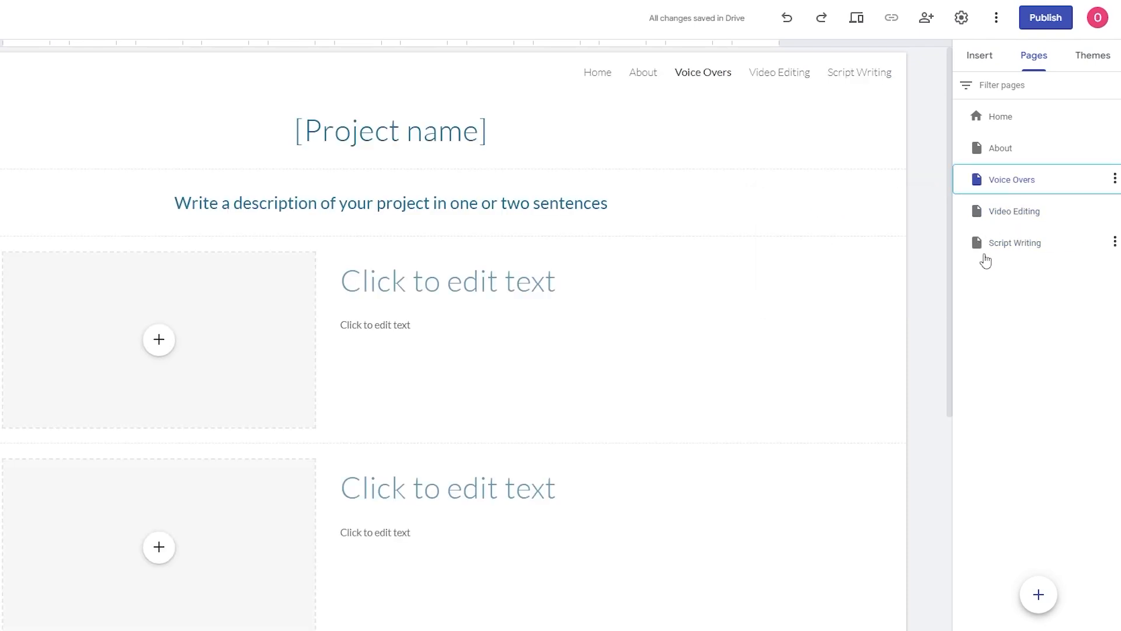
scroll(409, 424, "down", 3)
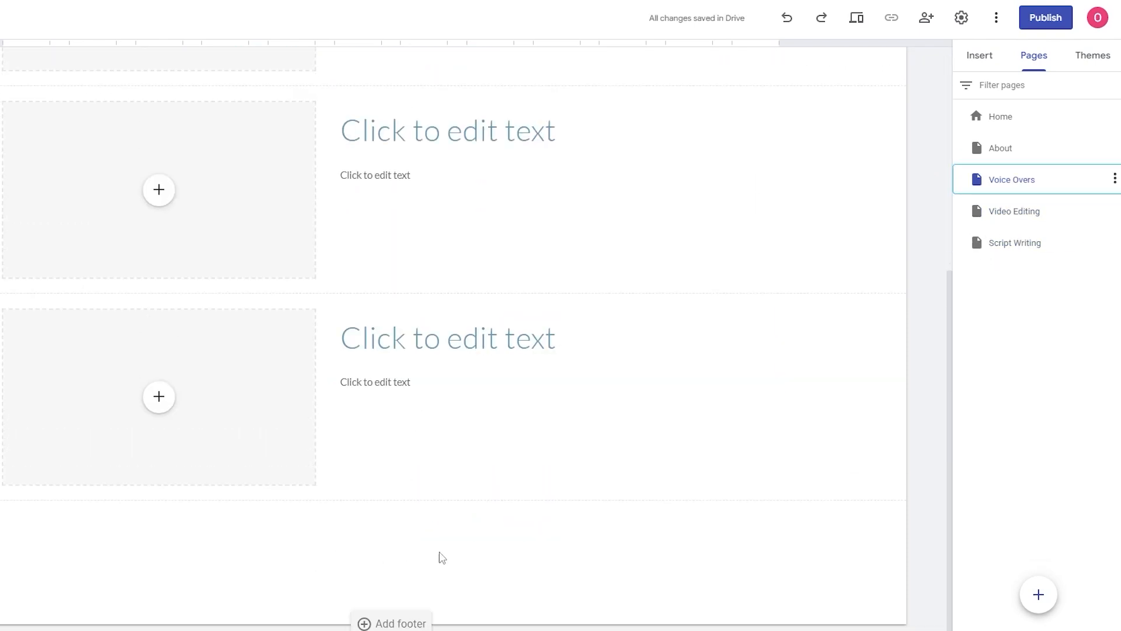
scroll(457, 556, "up", 6)
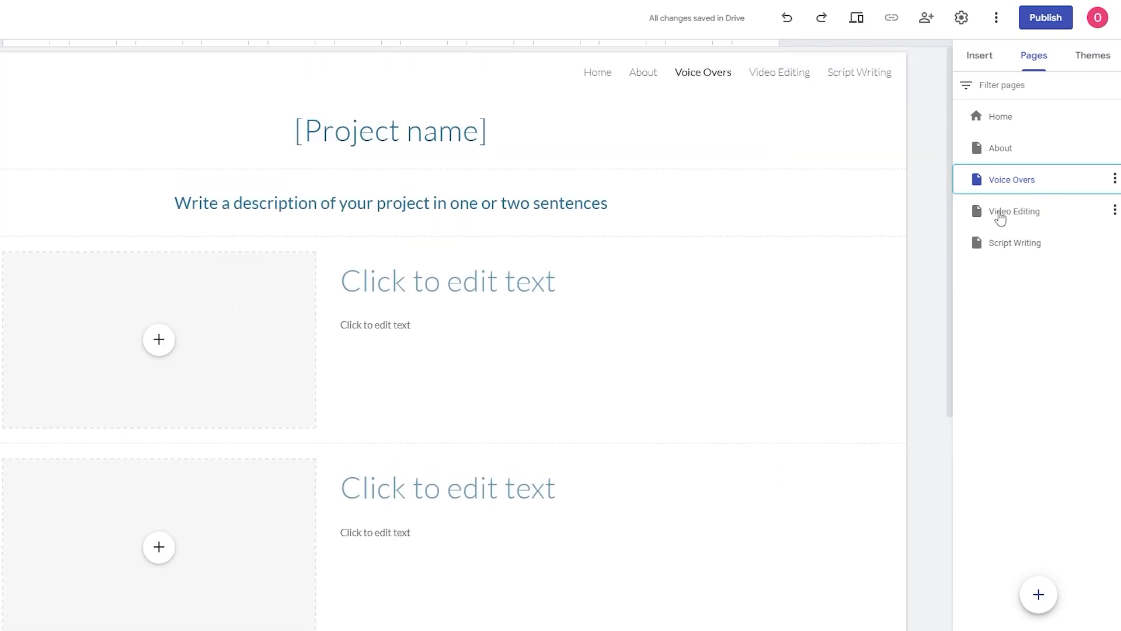
left_click(1001, 215)
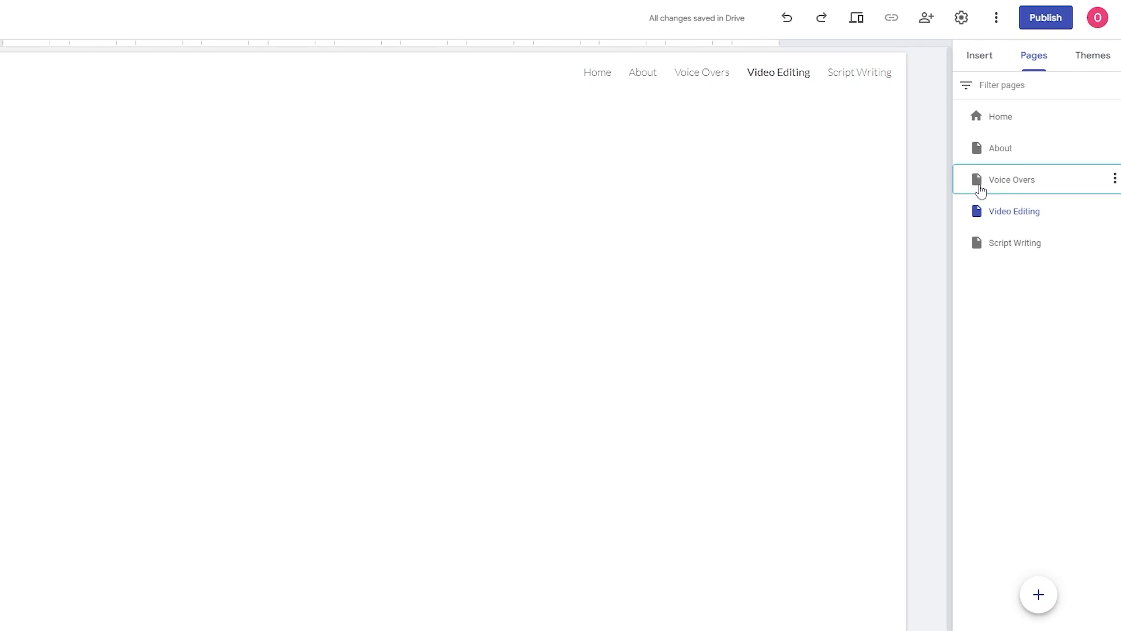
left_click(981, 191)
Try nesting the Video Editing page under Script Writing, and return it to the top level above Script Writing
left_click(1008, 216)
left_click_drag(1009, 217, 1026, 258)
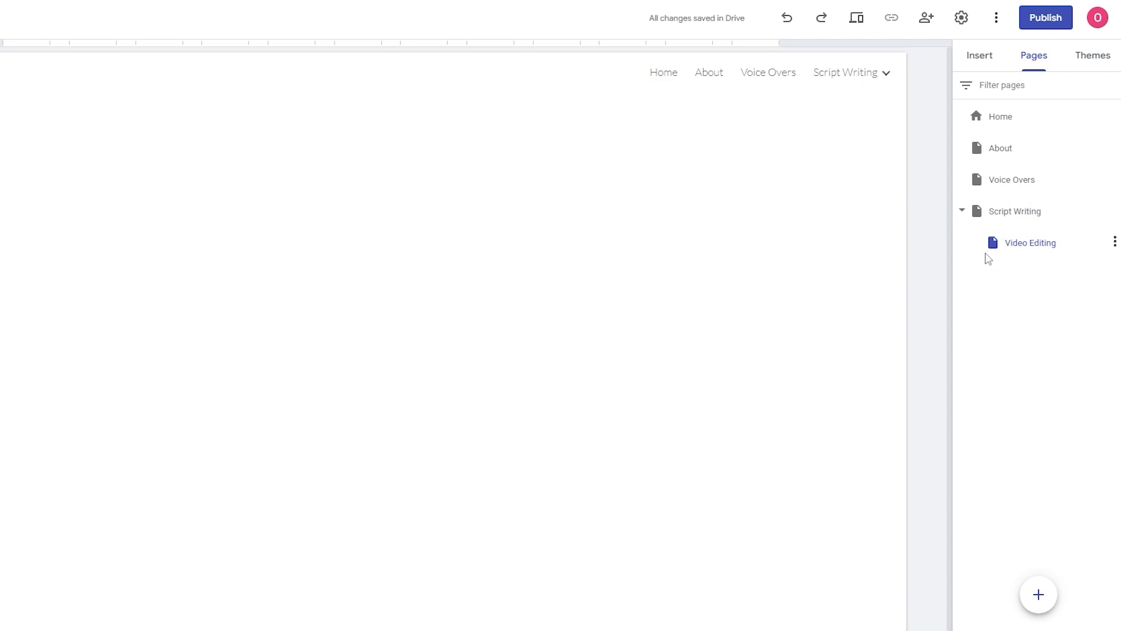
left_click_drag(993, 256, 987, 327)
left_click_drag(1002, 252, 990, 222)
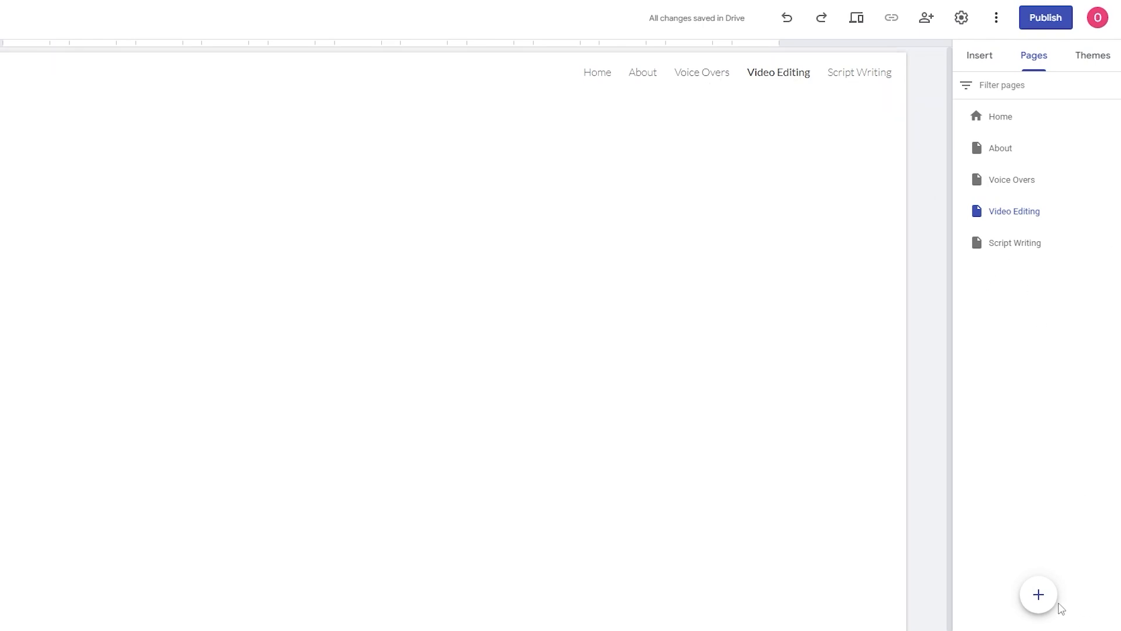
Add a page named "projects" and place it between the About and Voice Overs pages
left_click(1049, 600)
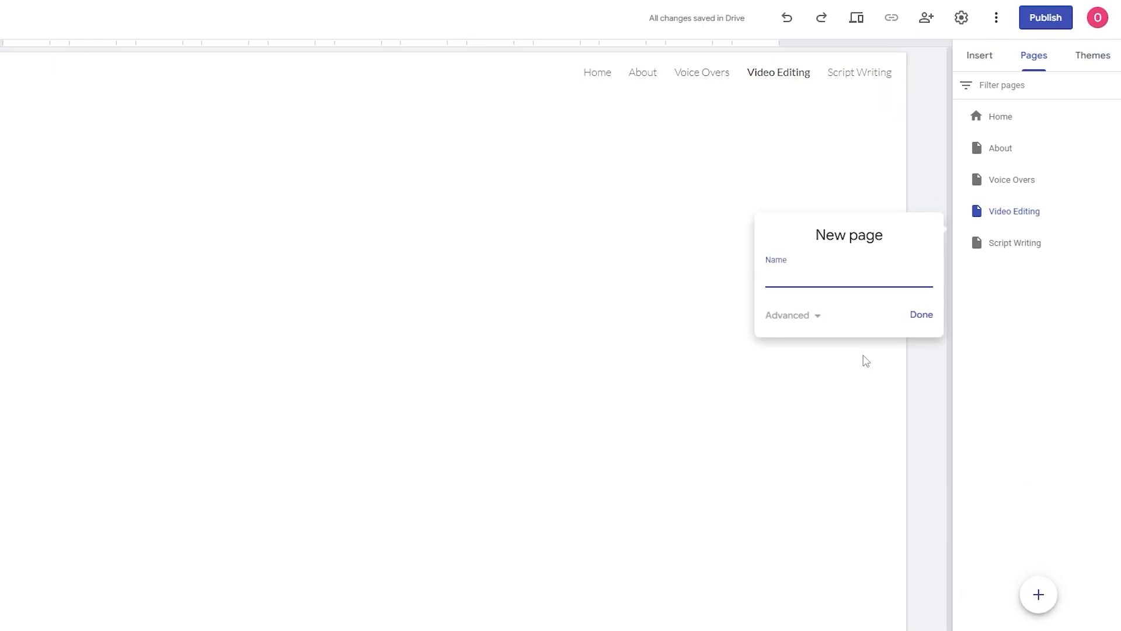
type("projects")
left_click(911, 316)
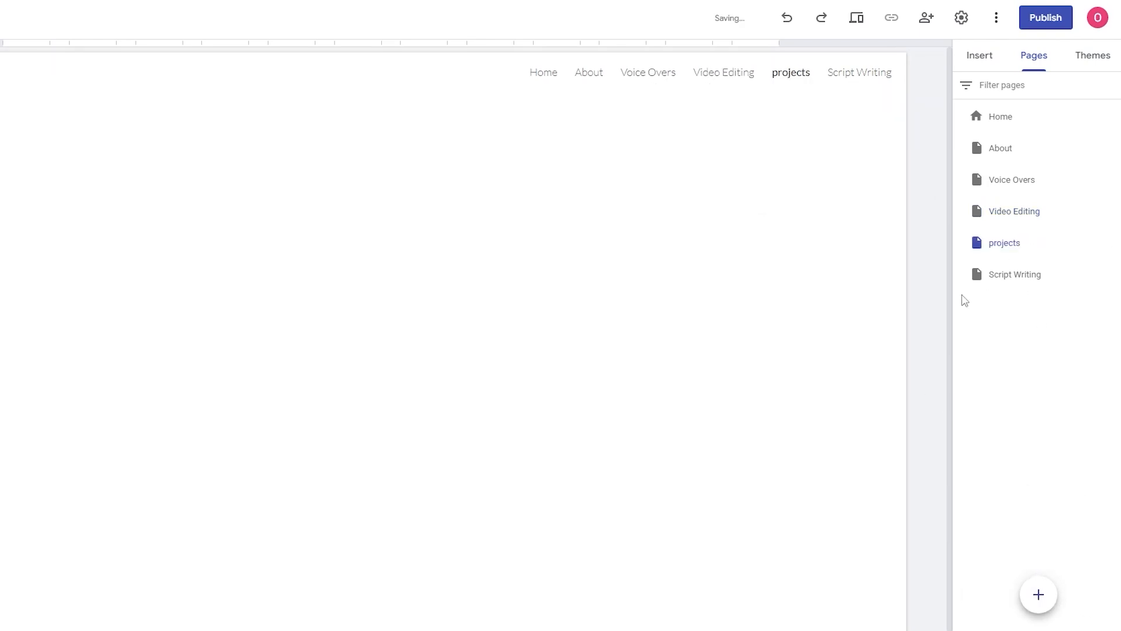
left_click_drag(993, 244, 963, 180)
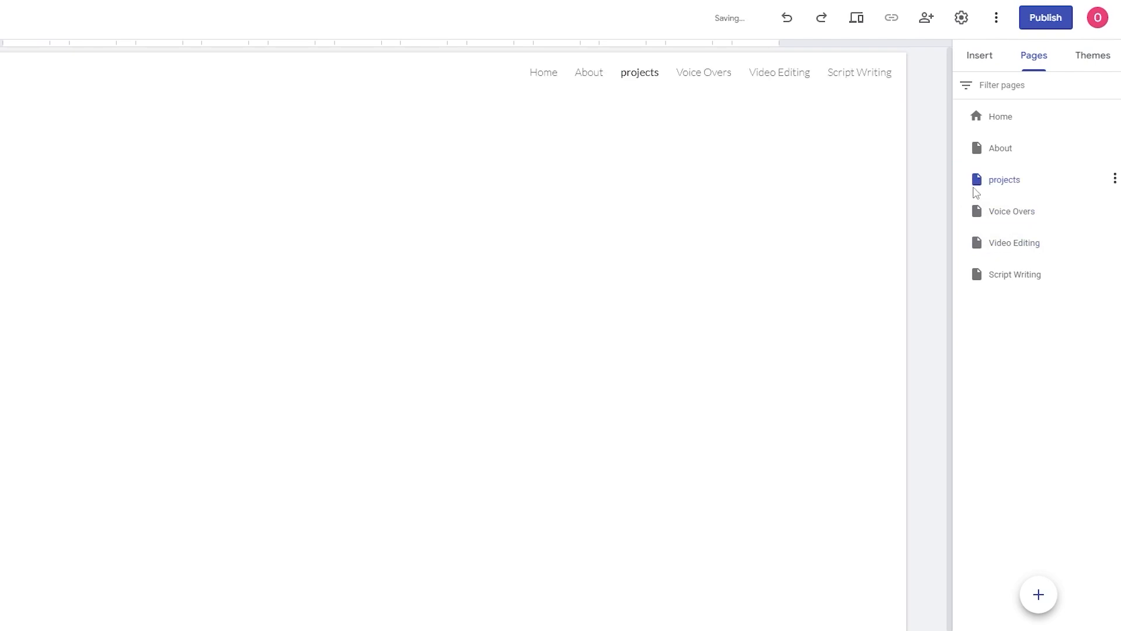
Nest the Voice Overs, Video Editing and Script Writing pages under projects, and check the resulting site navigation
left_click(986, 214)
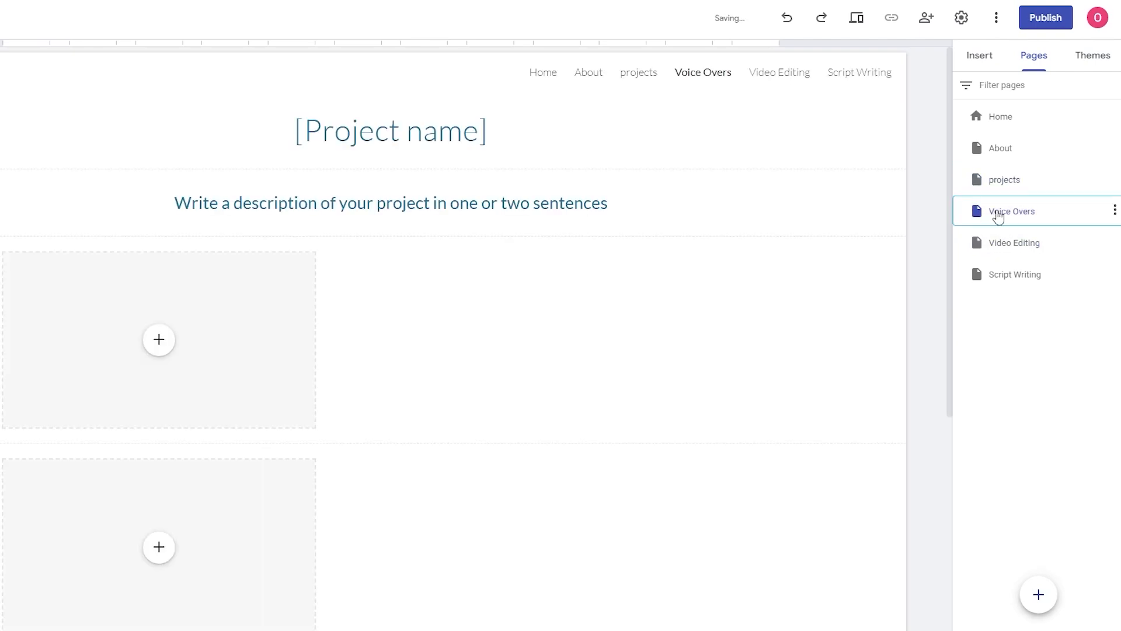
left_click_drag(996, 216, 1009, 198)
left_click_drag(998, 259, 995, 186)
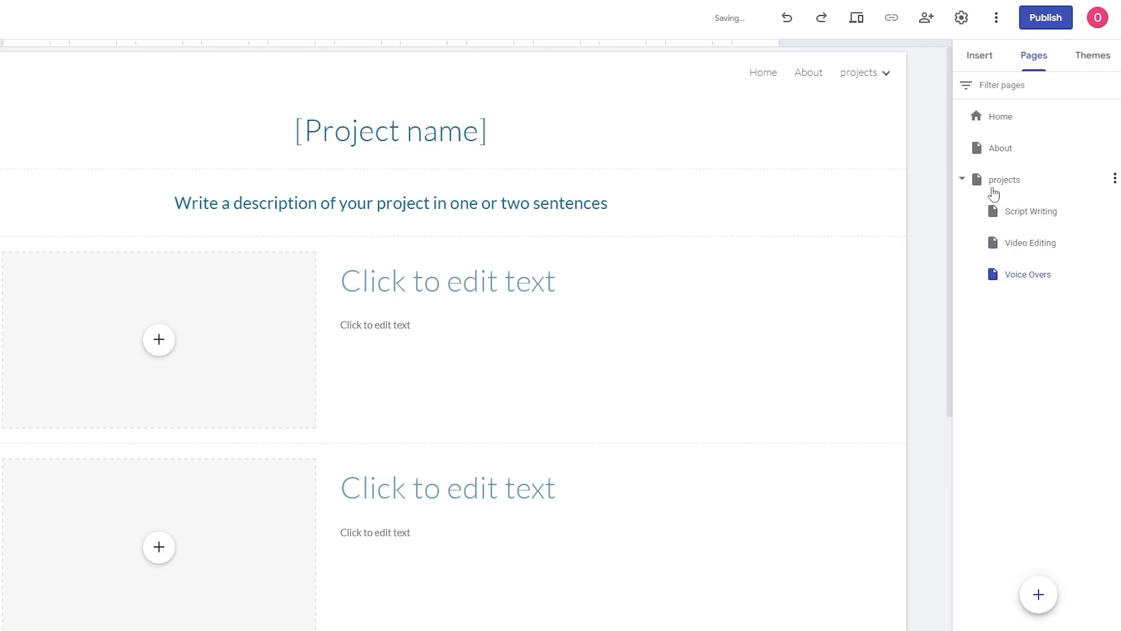
left_click(962, 179)
mouse_move(885, 72)
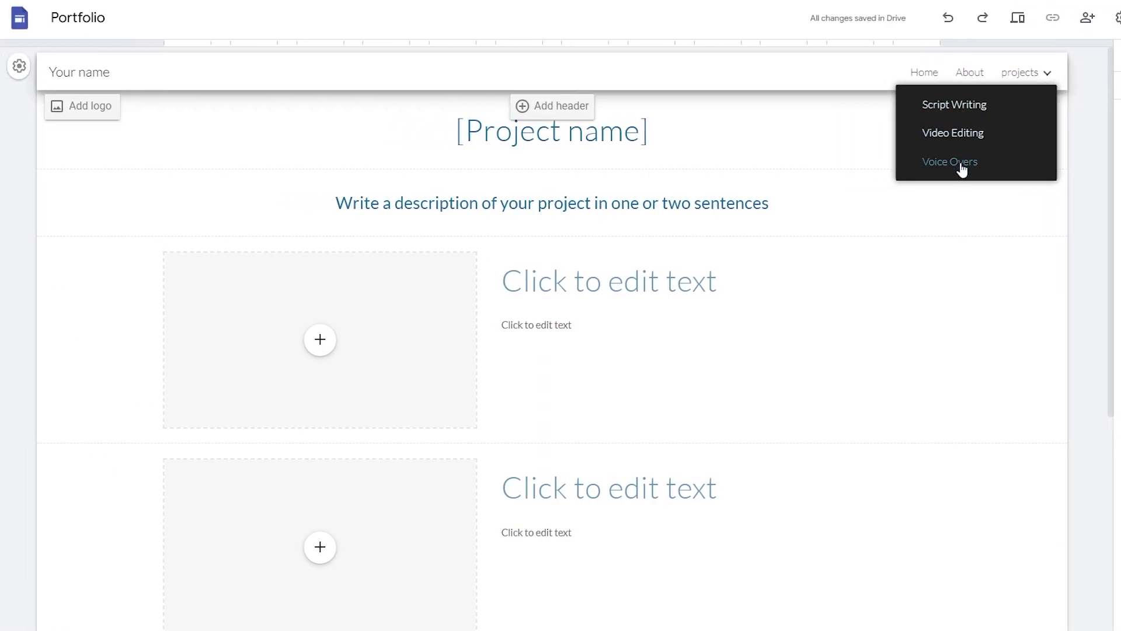
Fill the first content block's placeholder with "How to Convert PDF to Word in Seconds (No Extra Software Needed!).mp4" from Drive's July folder
scroll(1090, 172, "down", 3)
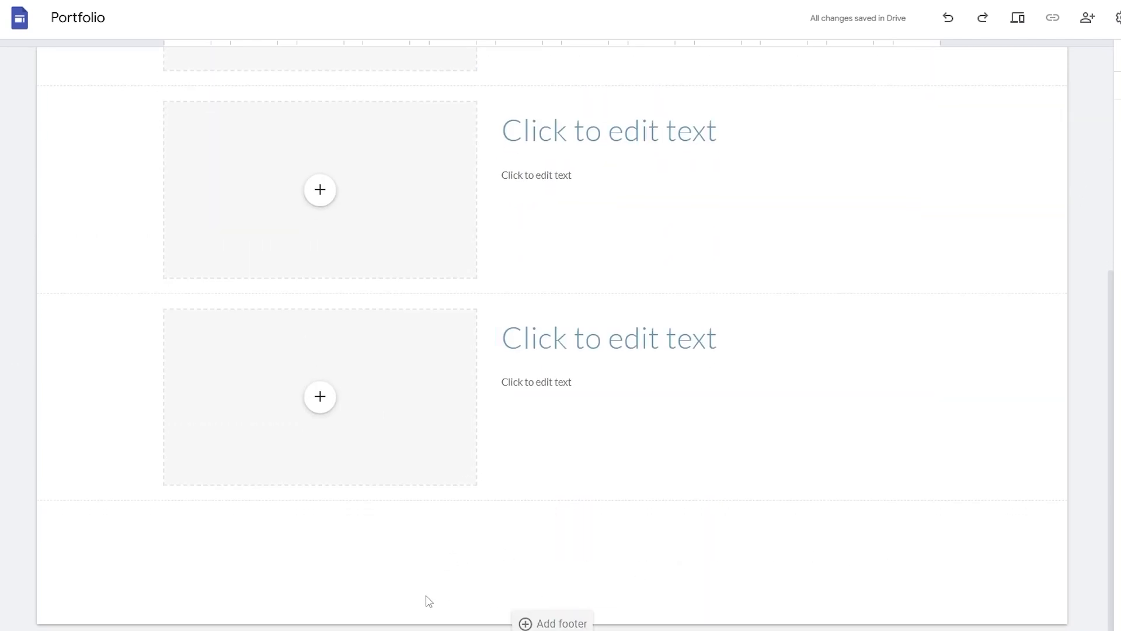
scroll(614, 576, "up", 3)
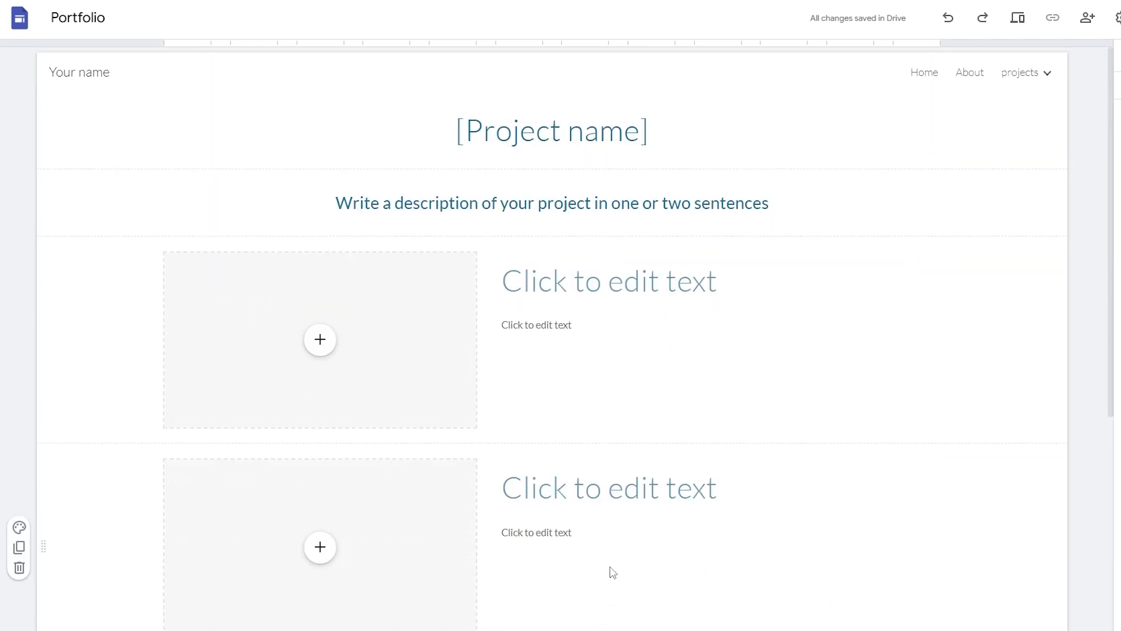
left_click(389, 307)
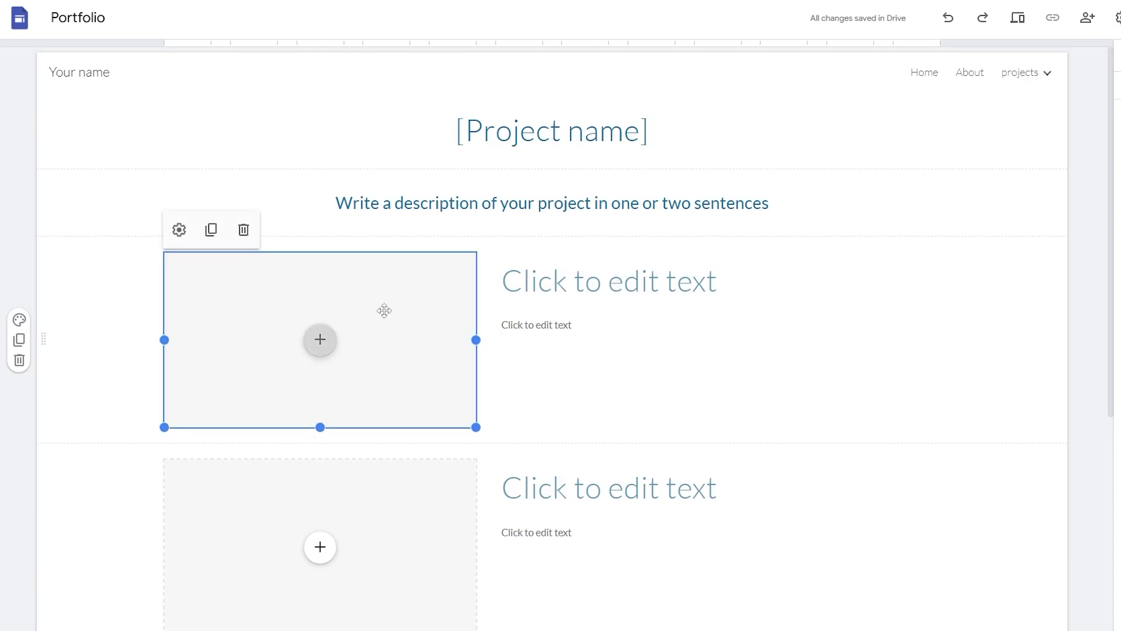
left_click(324, 351)
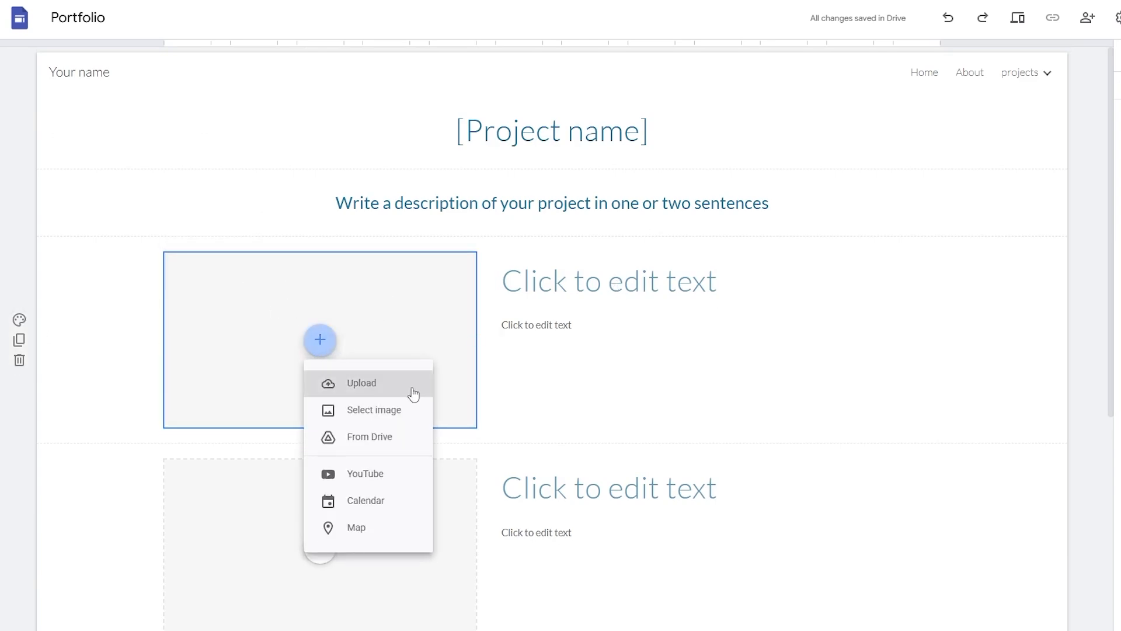
left_click(393, 440)
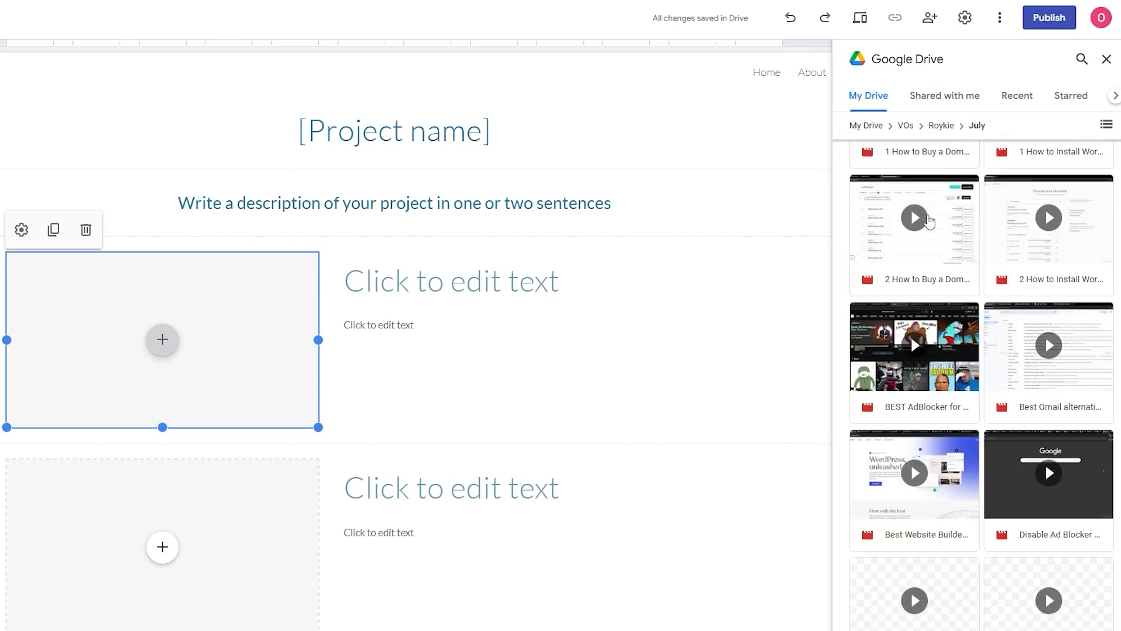
scroll(934, 327, "down", 8)
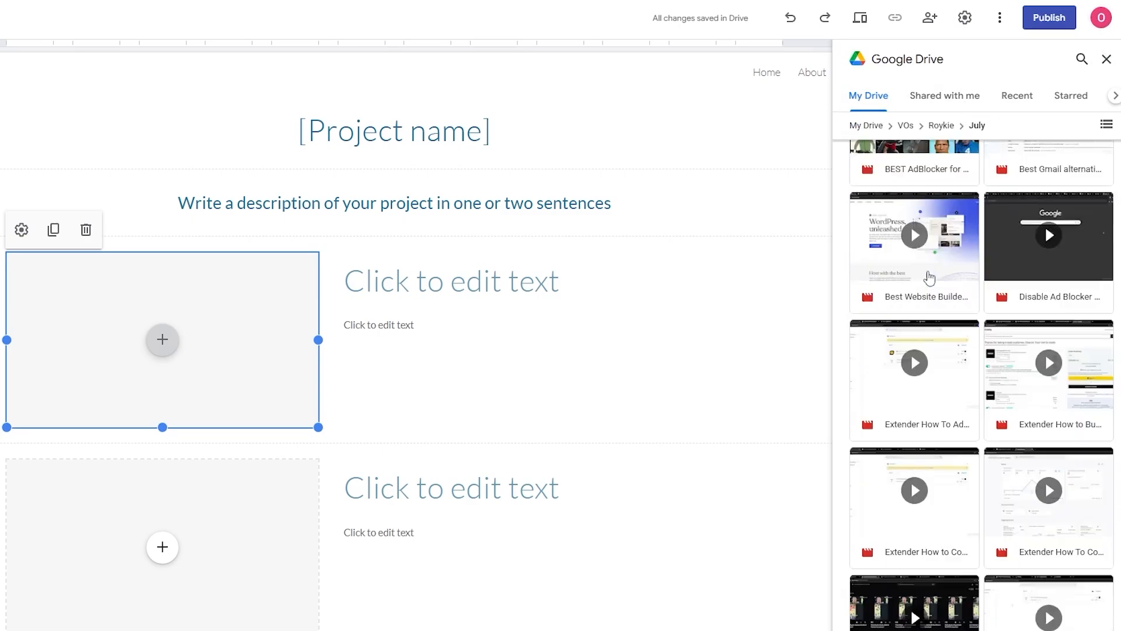
scroll(953, 407, "down", 8)
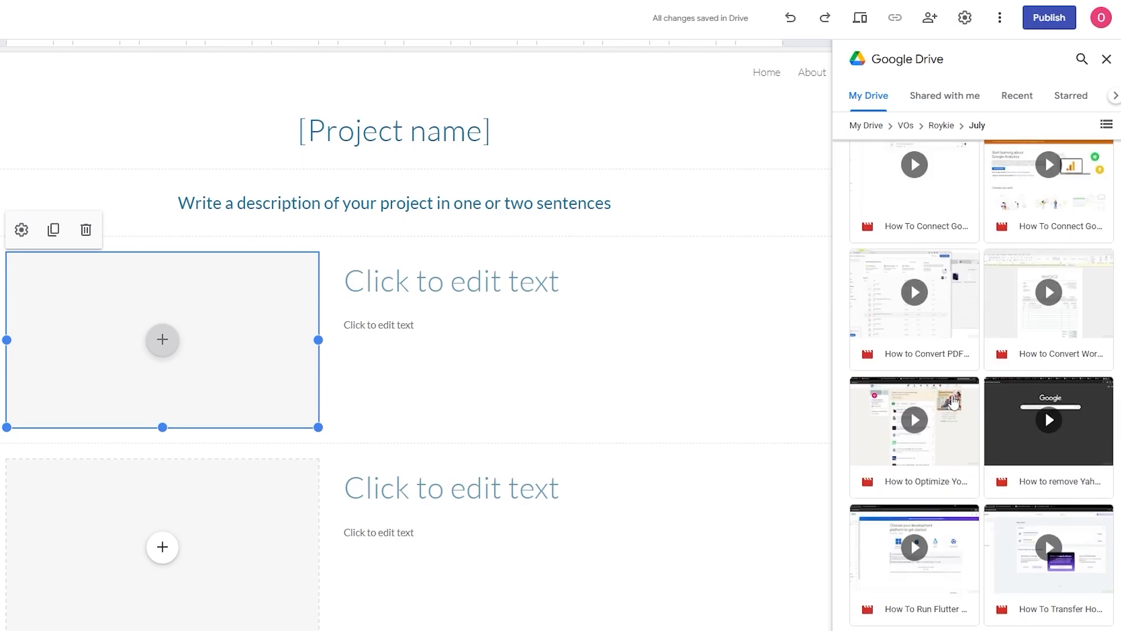
left_click(931, 351)
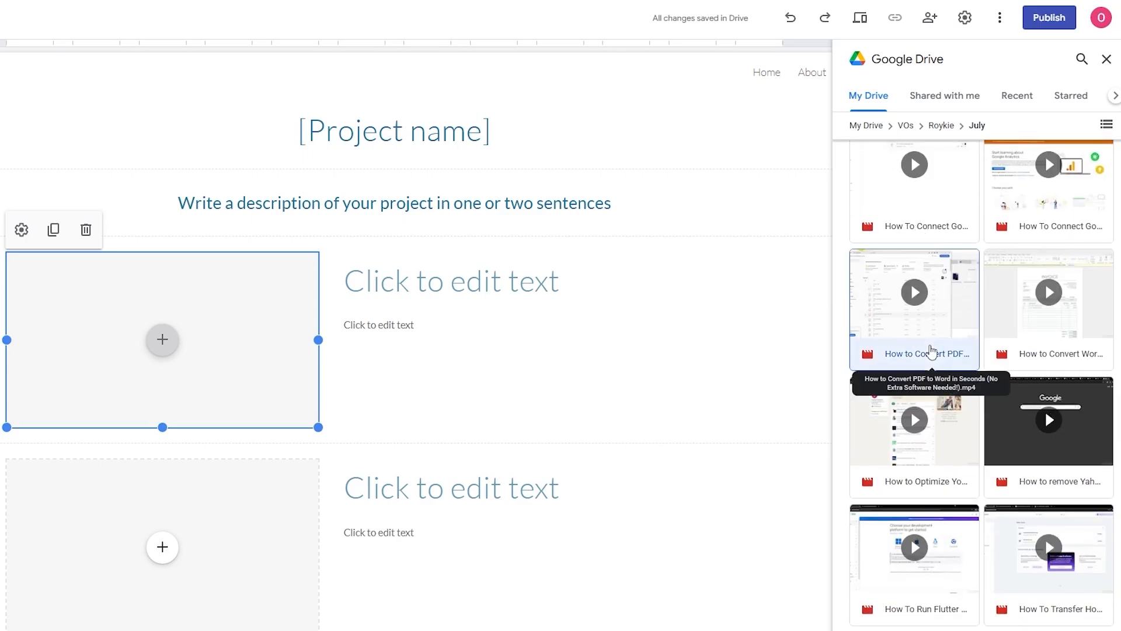
double_click(932, 351)
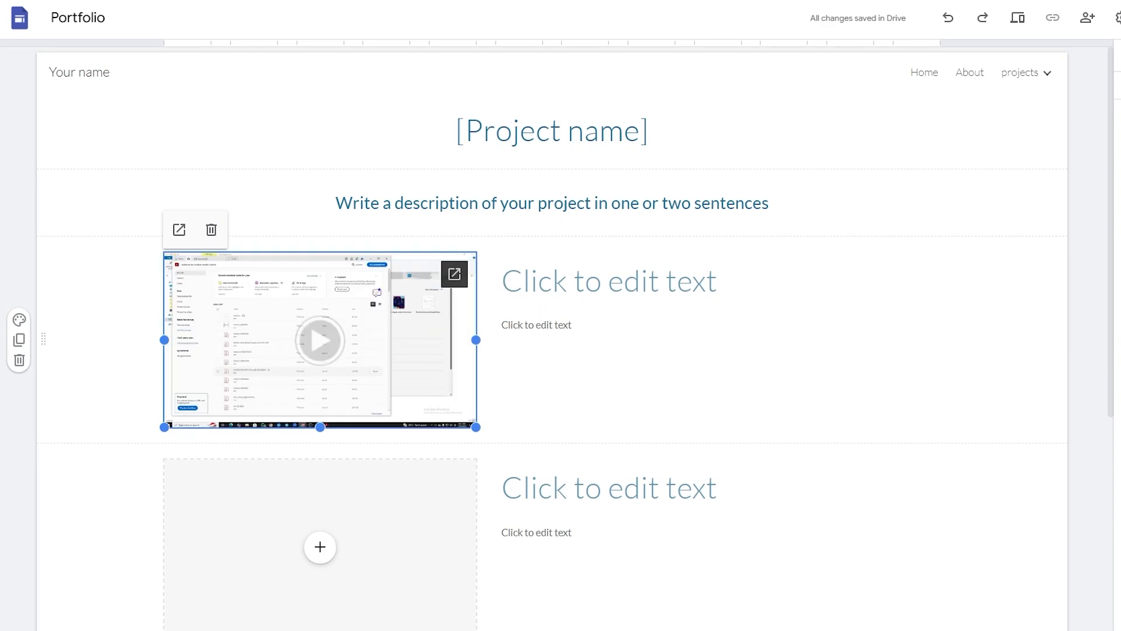
Select the inserted video and try opening it in a new tab
left_click(1071, 362)
left_click(330, 342)
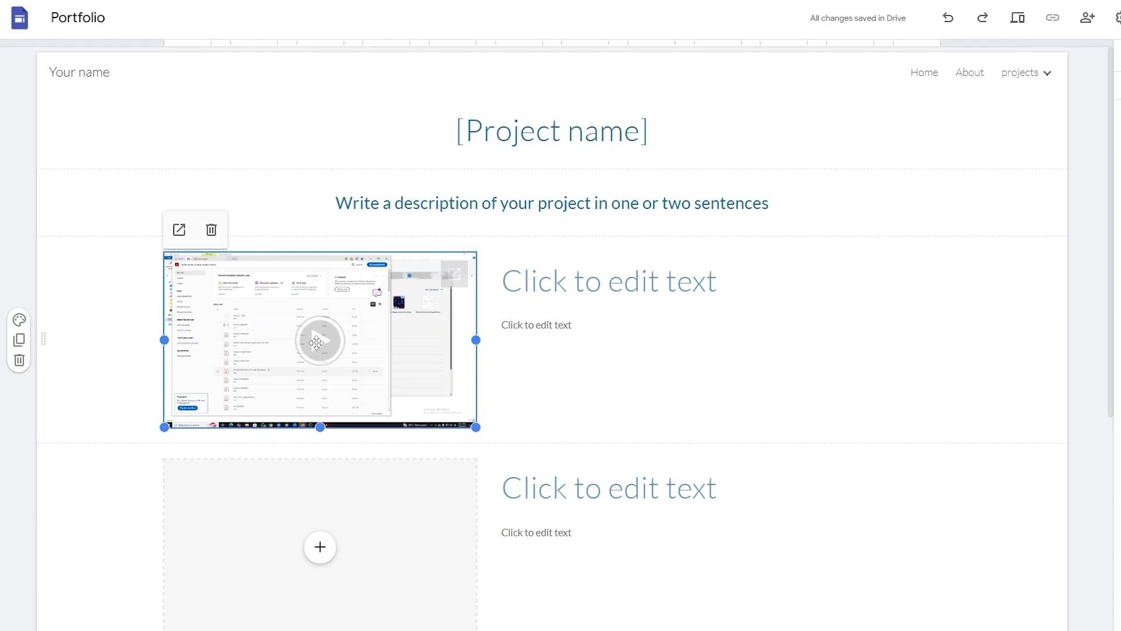
left_click(172, 238)
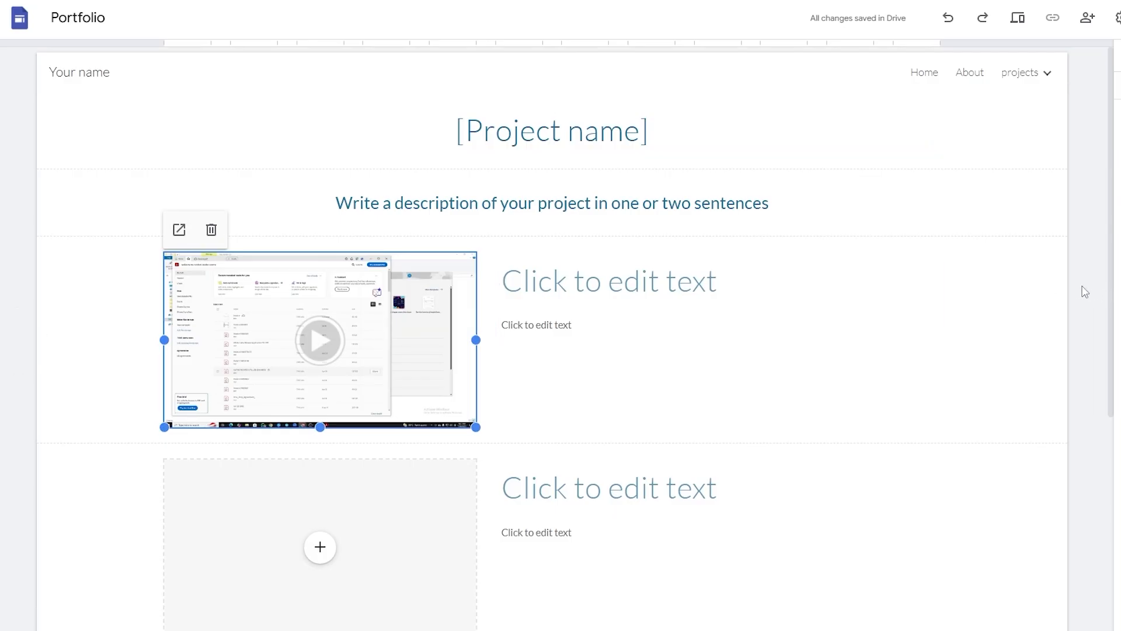
left_click(1085, 292)
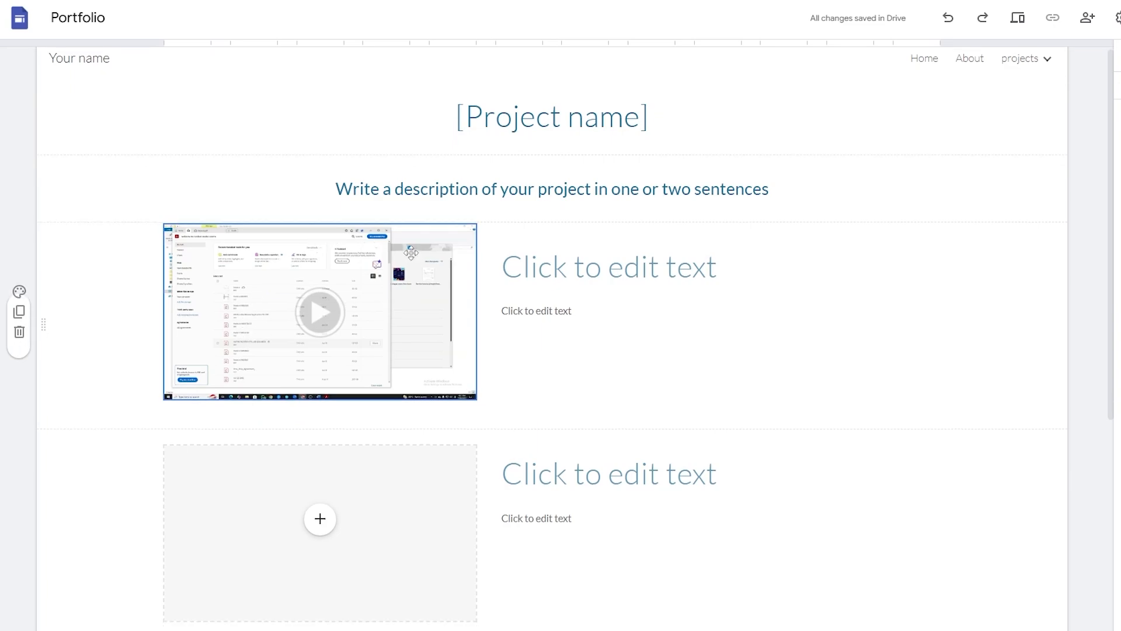
Show the media sources available for the second content block's placeholder
scroll(353, 328, "down", 5)
left_click(329, 212)
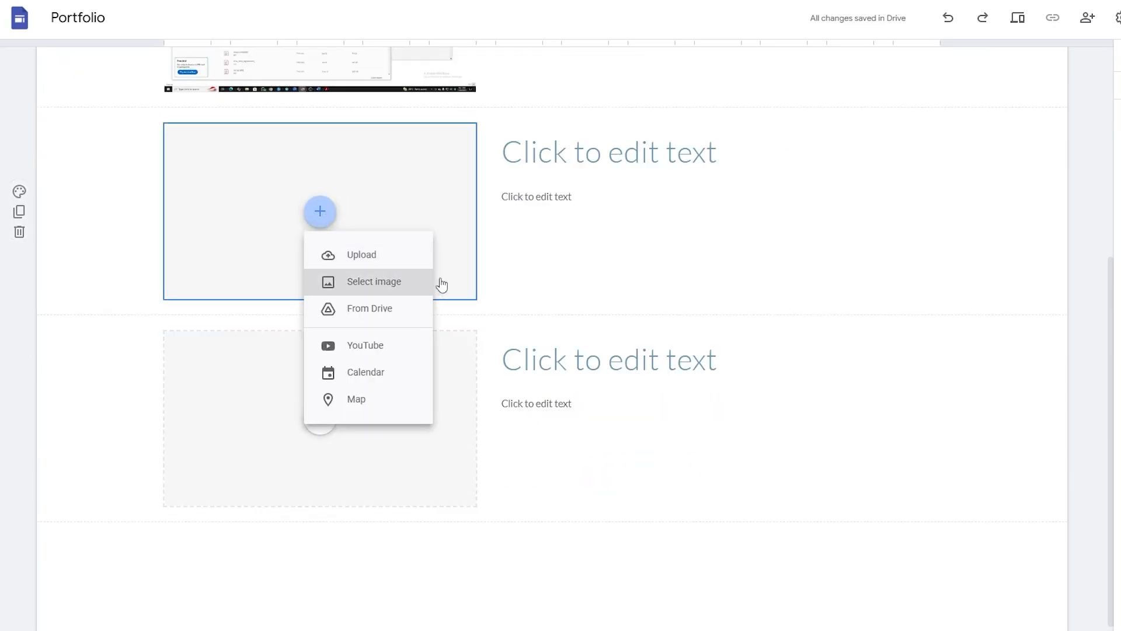